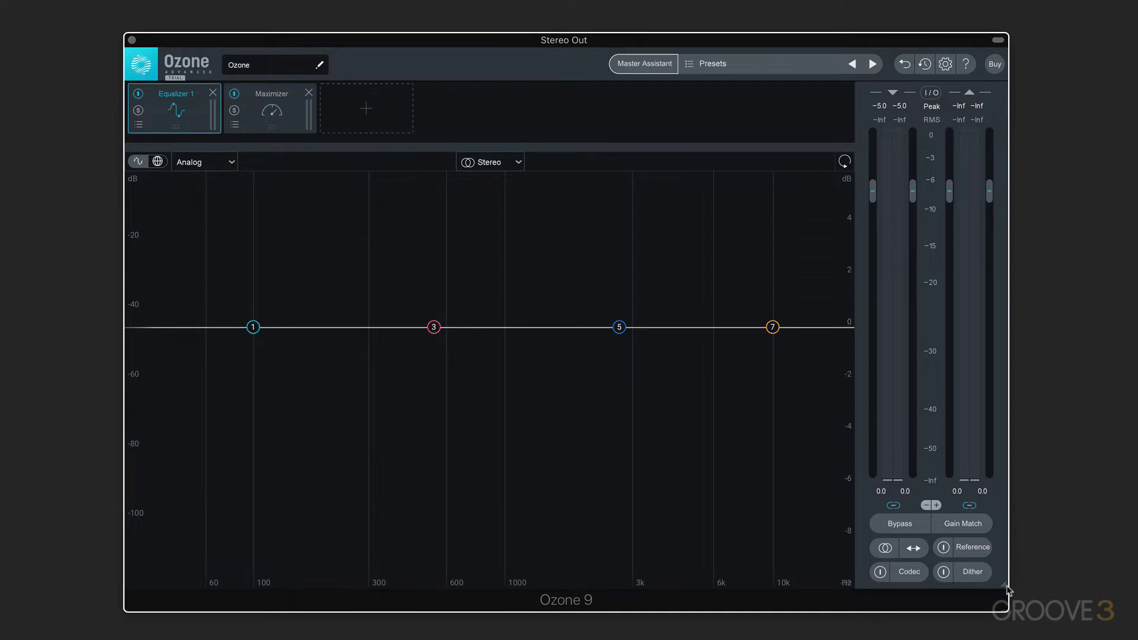
- Resize the plug-in window and add an Imager module after the Maximizer
mouse_move(1006, 587)
mouse_down()
mouse_move(889, 524)
mouse_move(915, 518)
mouse_move(1006, 578)
mouse_up()
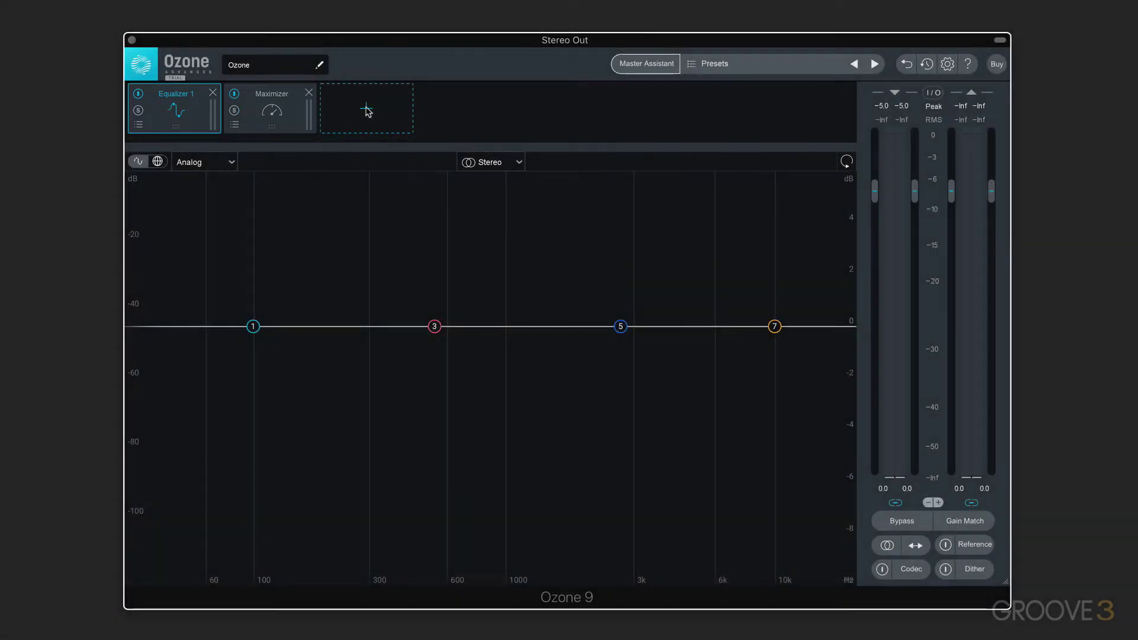
click(367, 109)
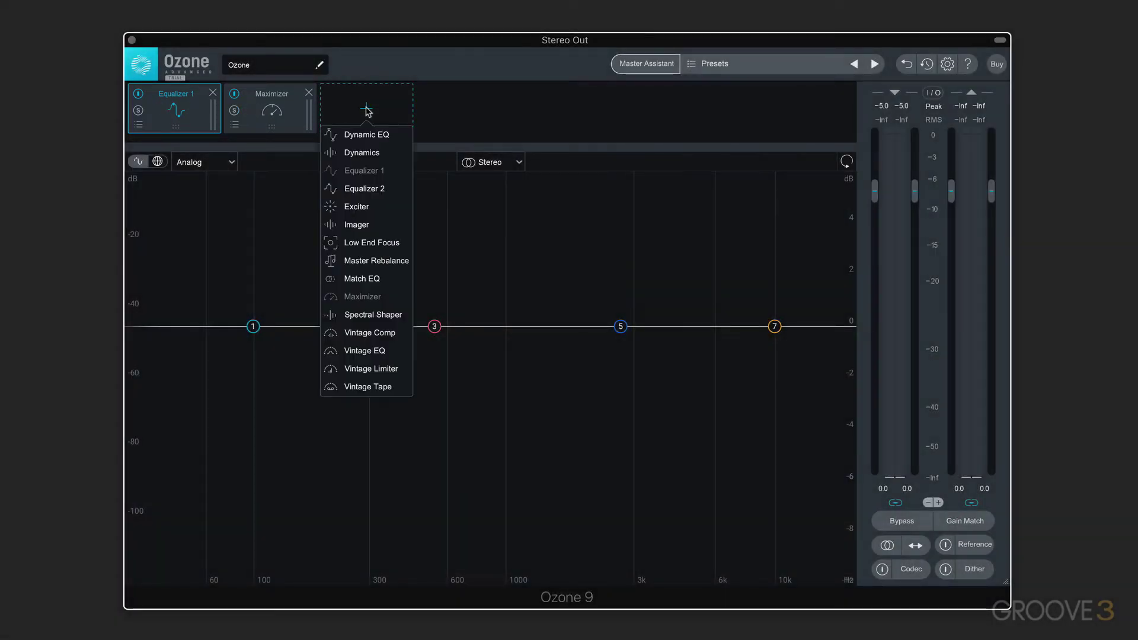
click(358, 226)
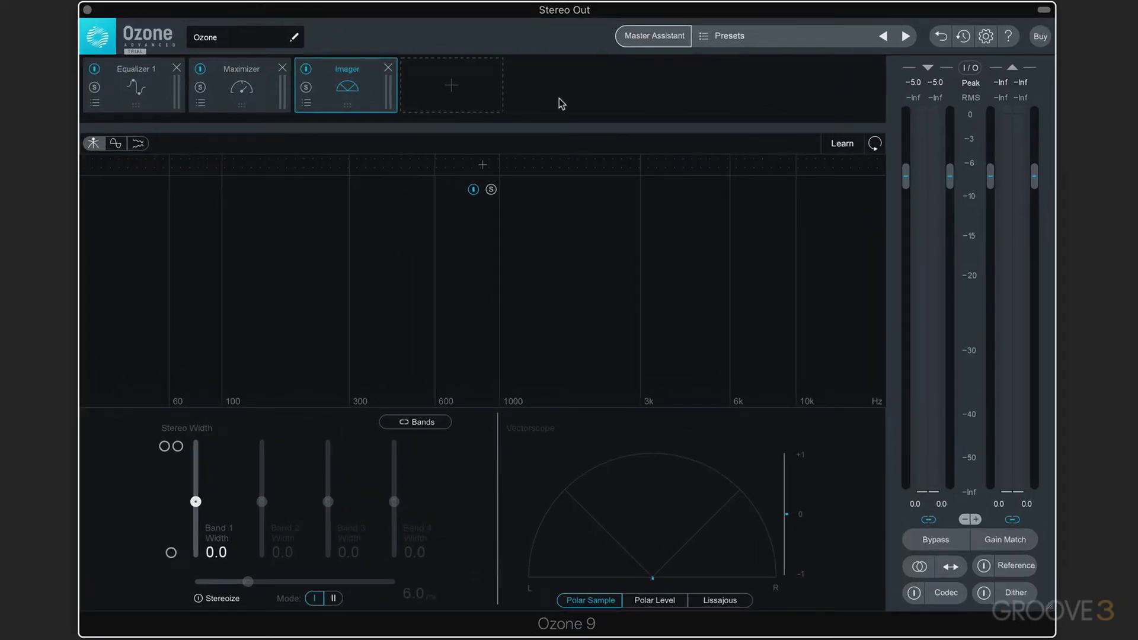
- Bypass and re-enable the Imager and then the Maximizer module
click(306, 69)
click(306, 69)
click(200, 69)
click(200, 70)
- Open and close the Maximizer's and the Imager's own preset lists
click(201, 103)
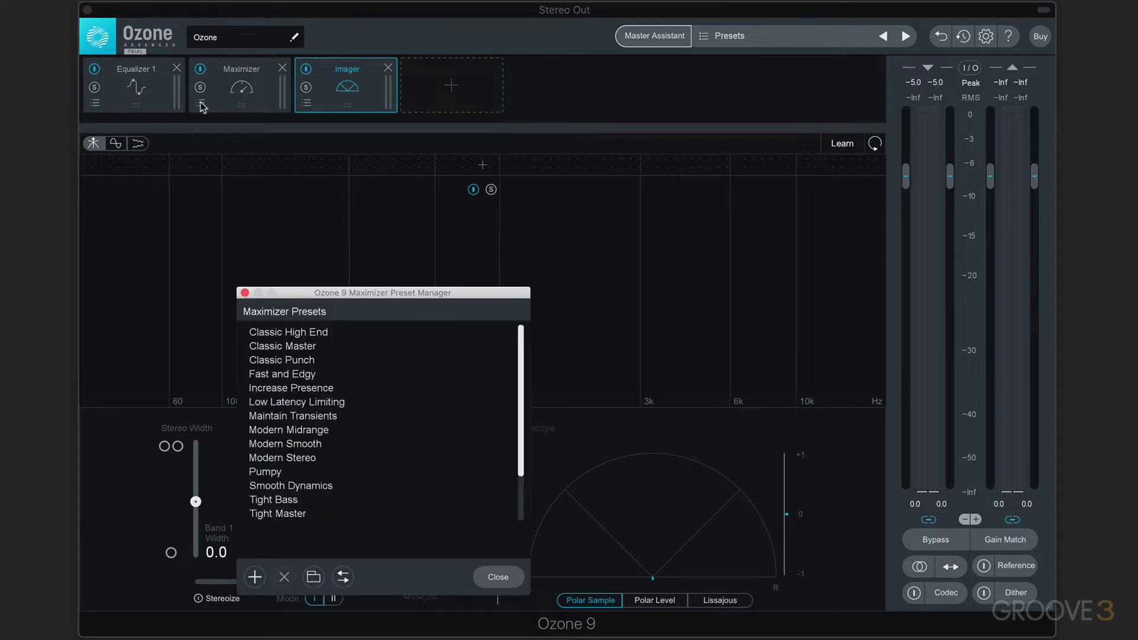
click(244, 293)
click(306, 104)
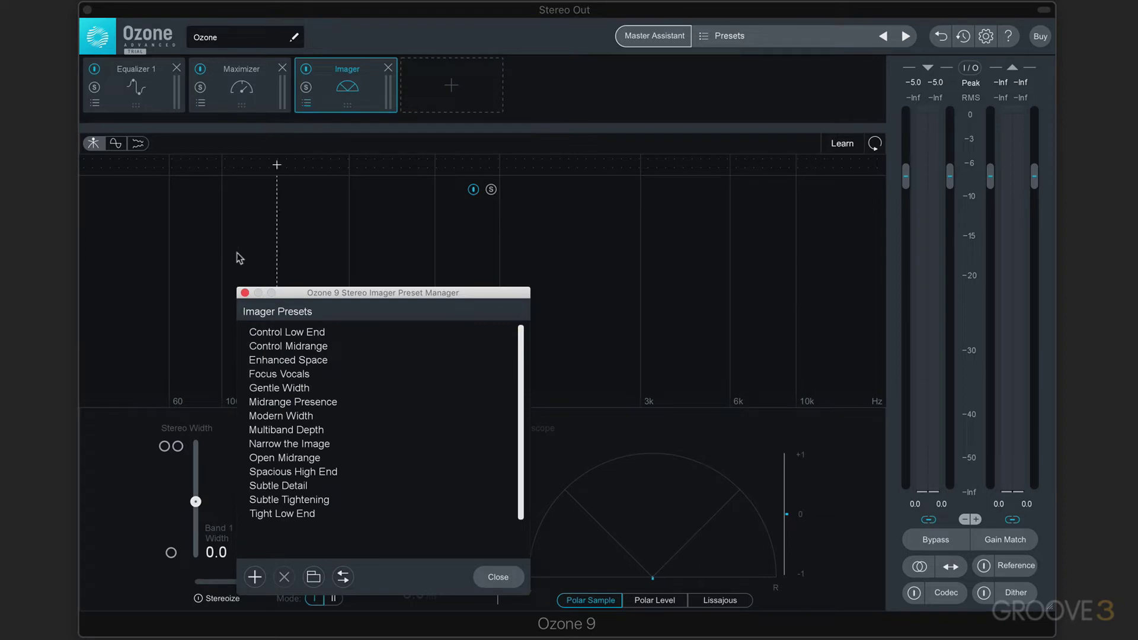
click(245, 293)
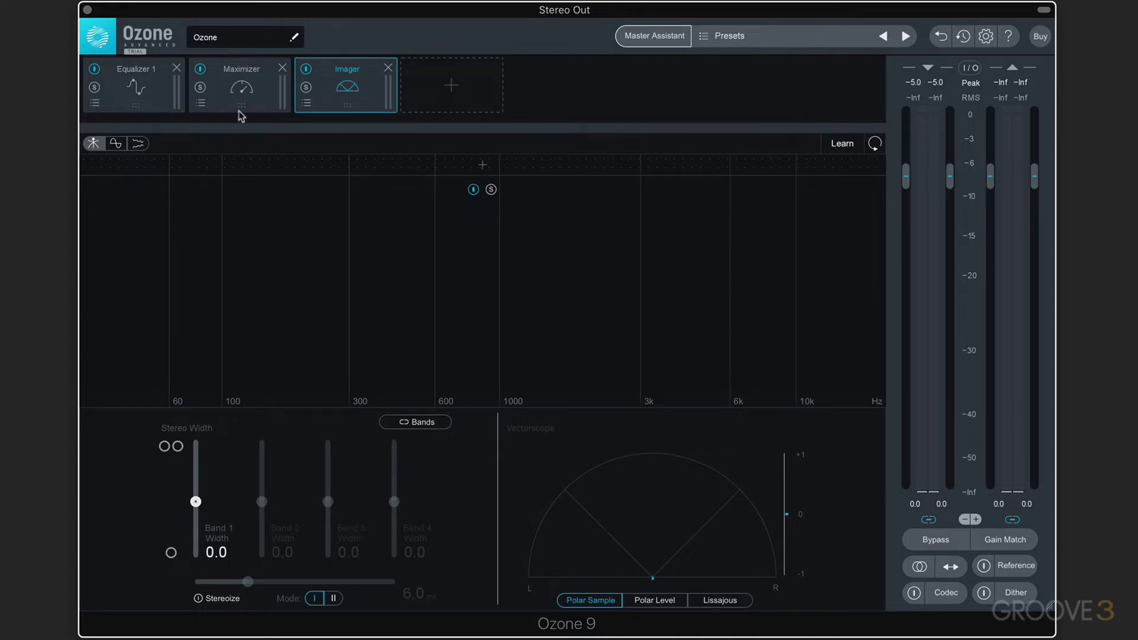
- Browse the Equalizer 1, Maximizer and Imager panels, then show numeric EQ band parameters
click(241, 90)
click(137, 89)
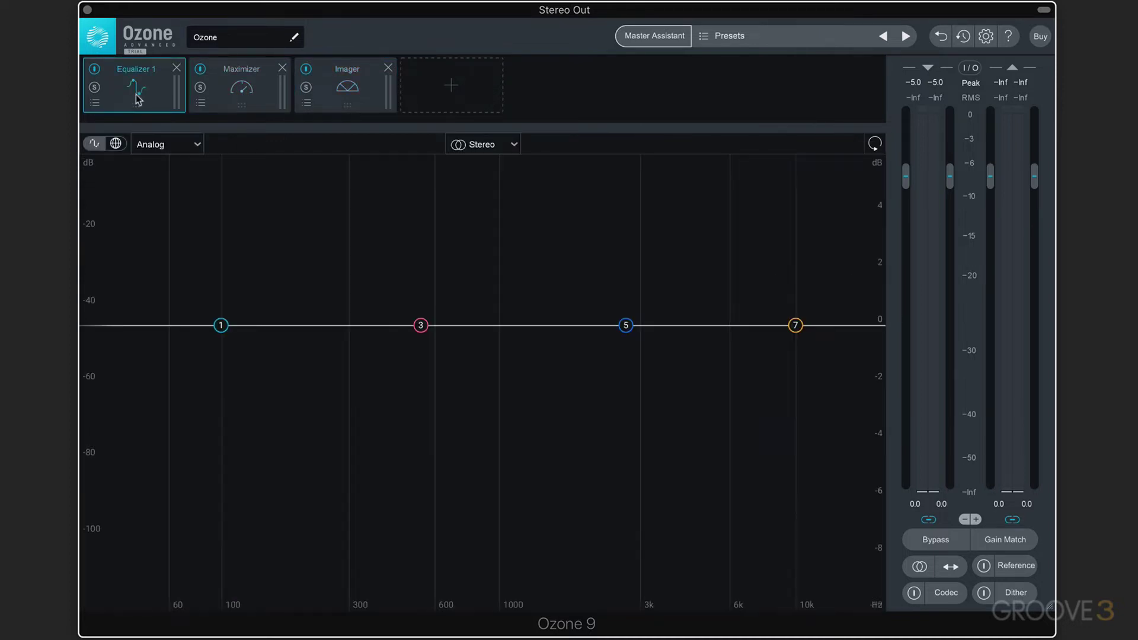
click(245, 89)
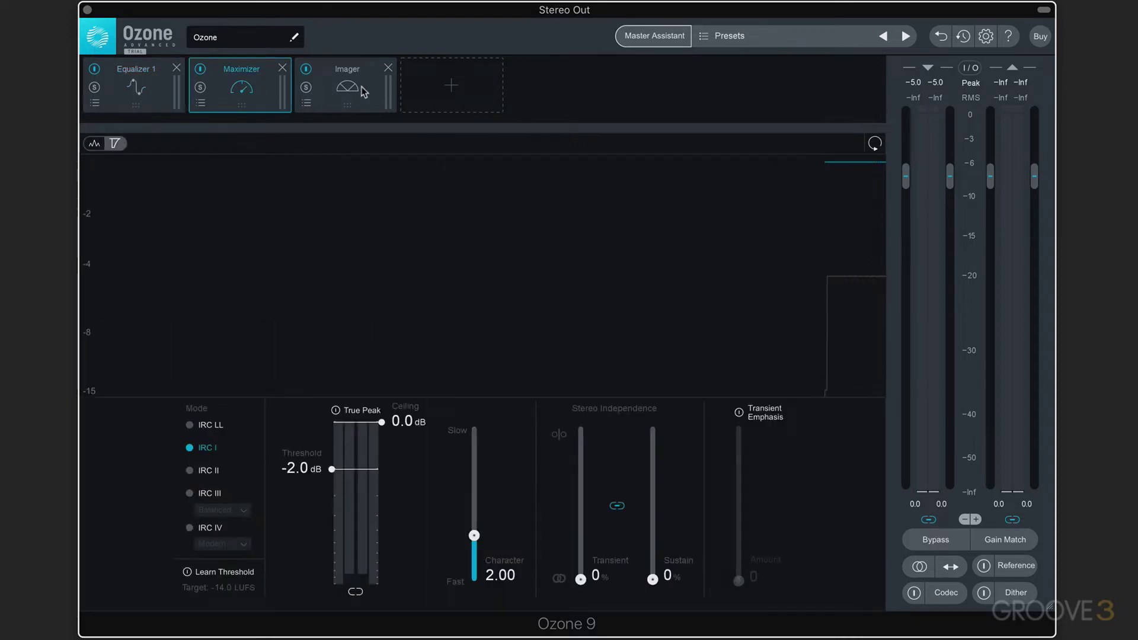
click(349, 88)
click(147, 87)
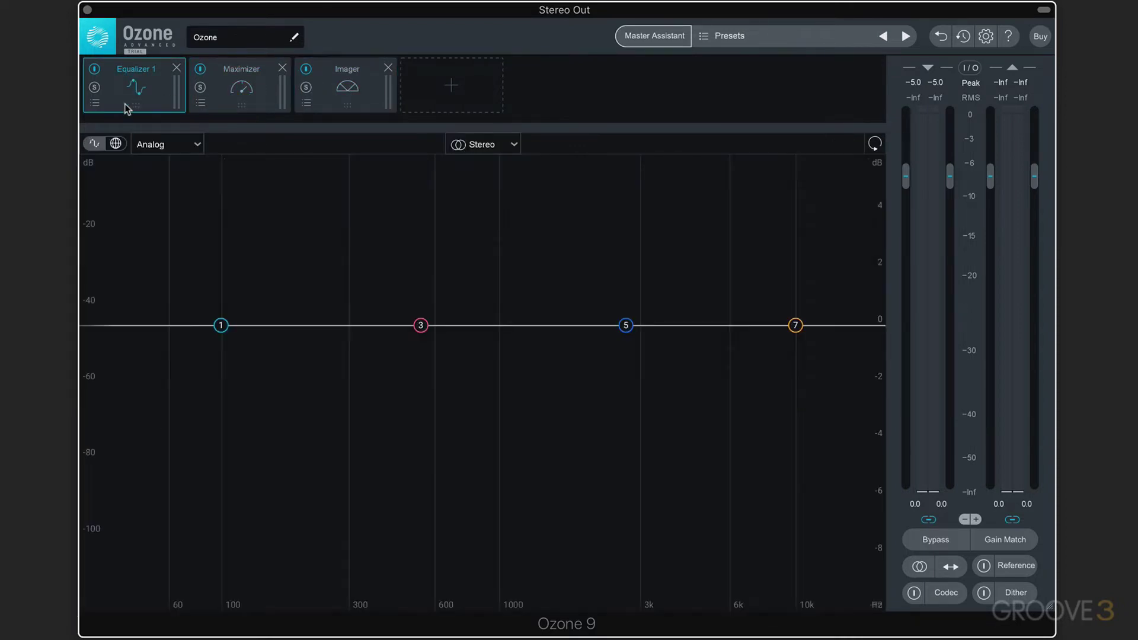
click(117, 144)
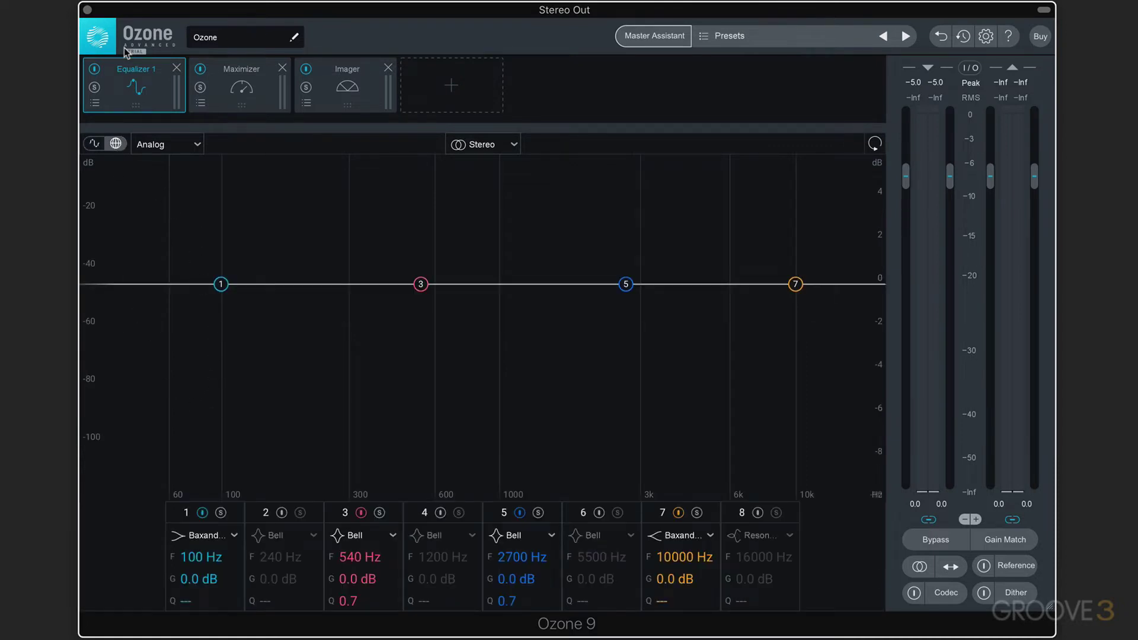
- Switch the Maximizer display to another view and back to gain-reduction history
click(256, 97)
click(95, 144)
click(114, 143)
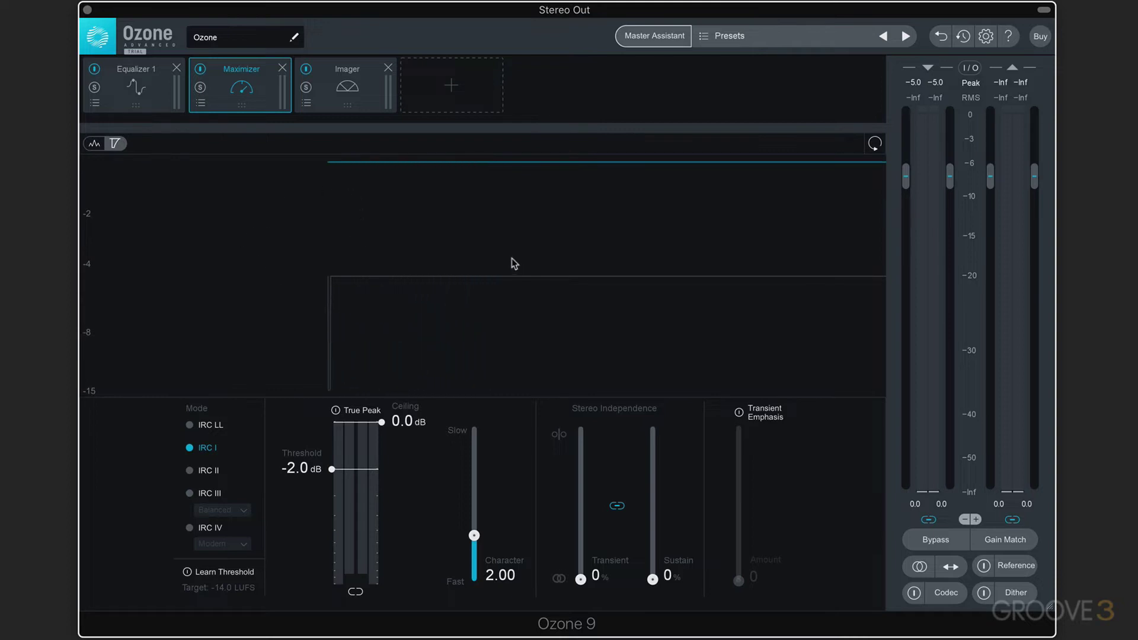
- Set the Imager display to the step-line view, then the centre-line grid view
click(348, 97)
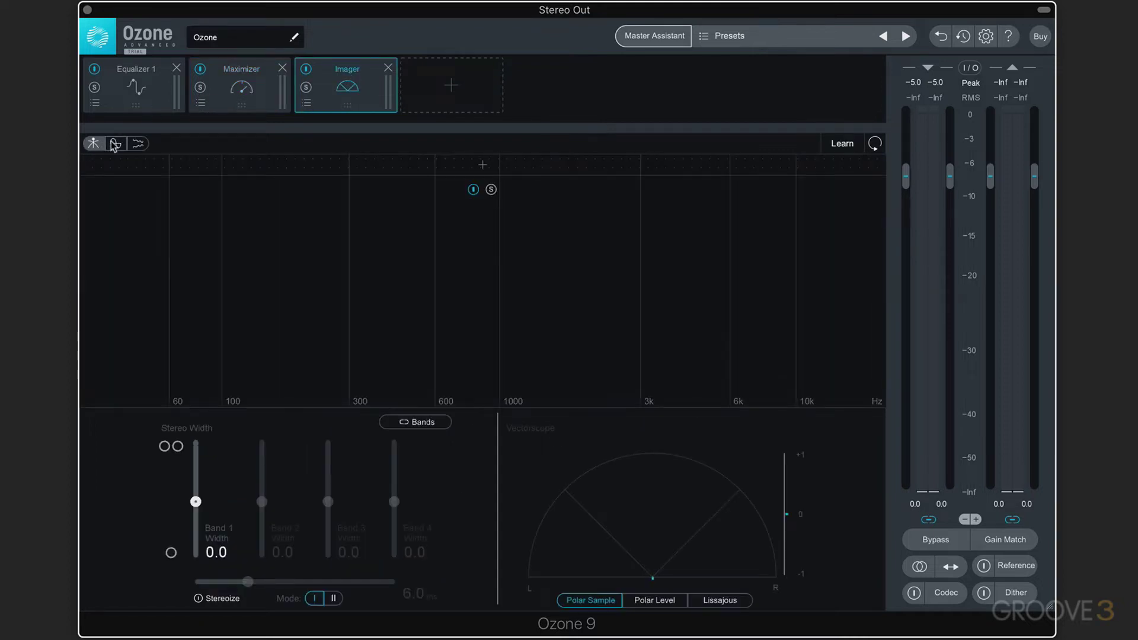
click(115, 143)
click(138, 144)
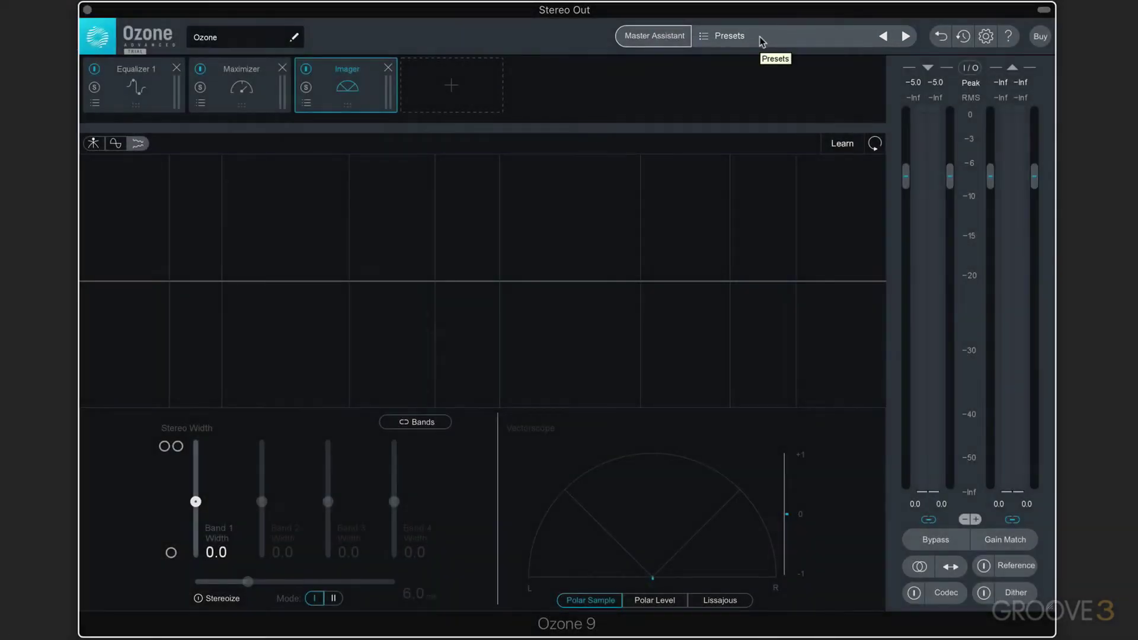
click(759, 40)
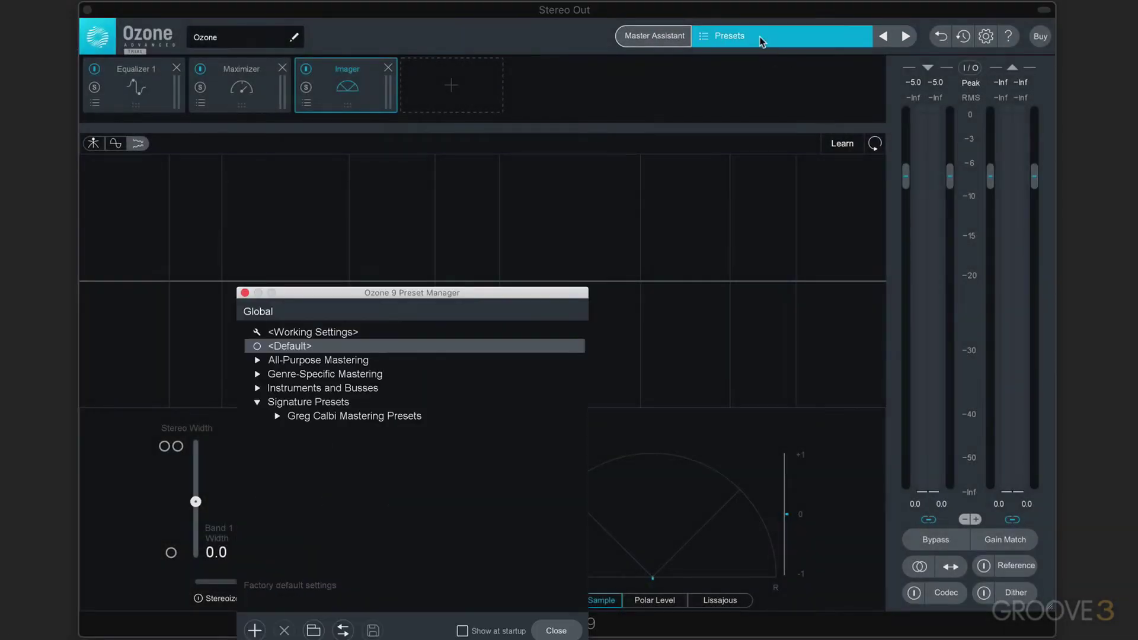
drag(398, 289, 394, 140)
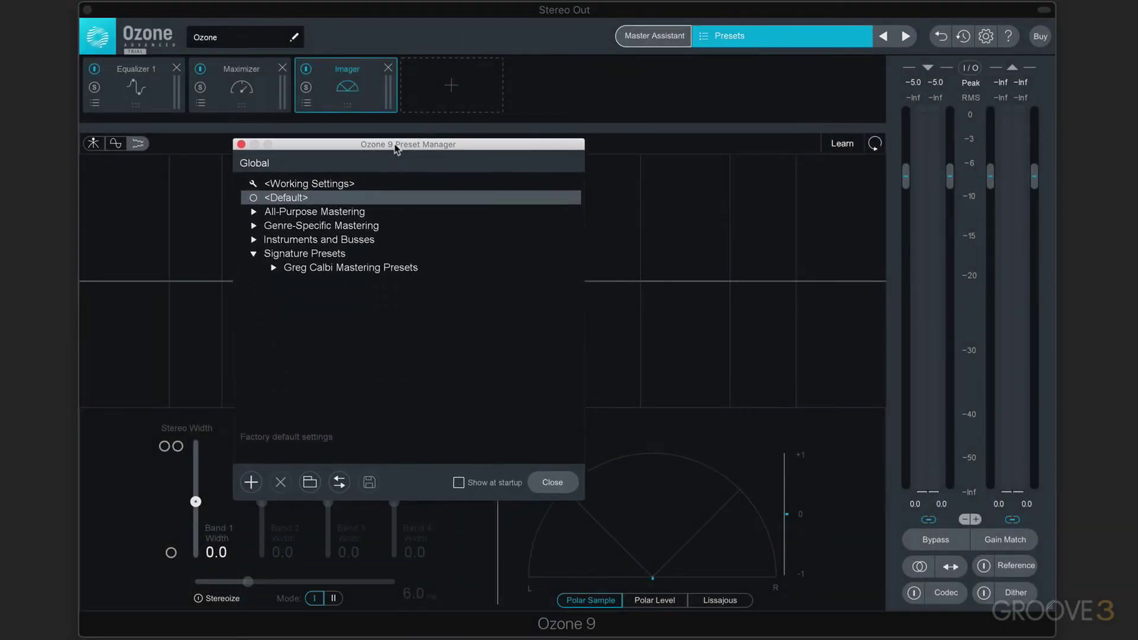
click(254, 213)
scroll(284, 332, down, 3)
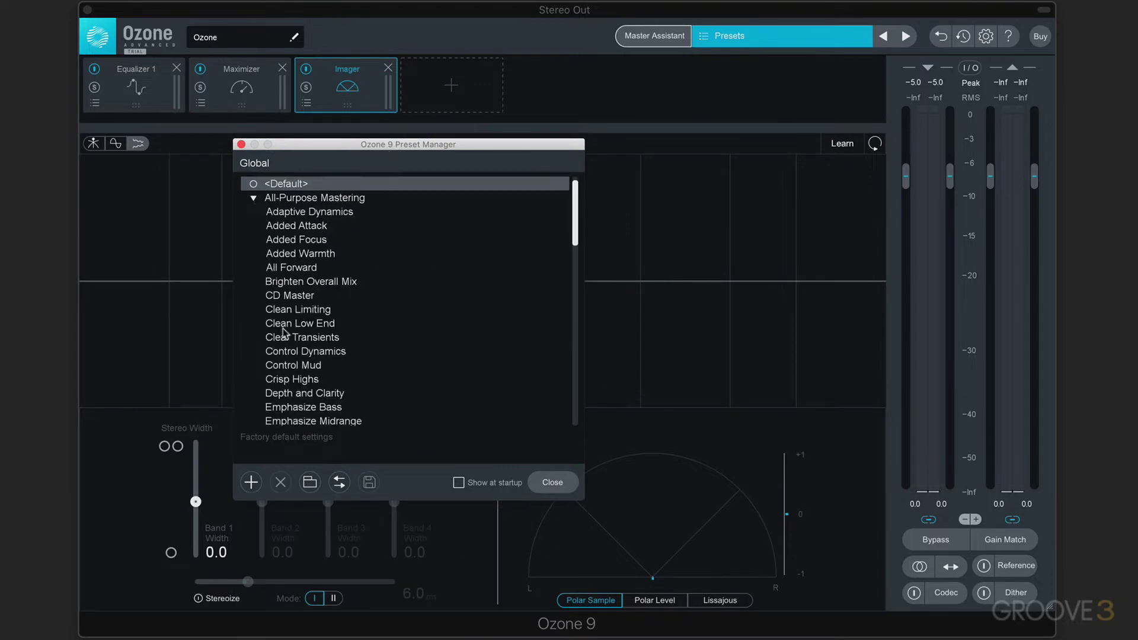
scroll(285, 331, down, 2)
scroll(261, 264, up, 3)
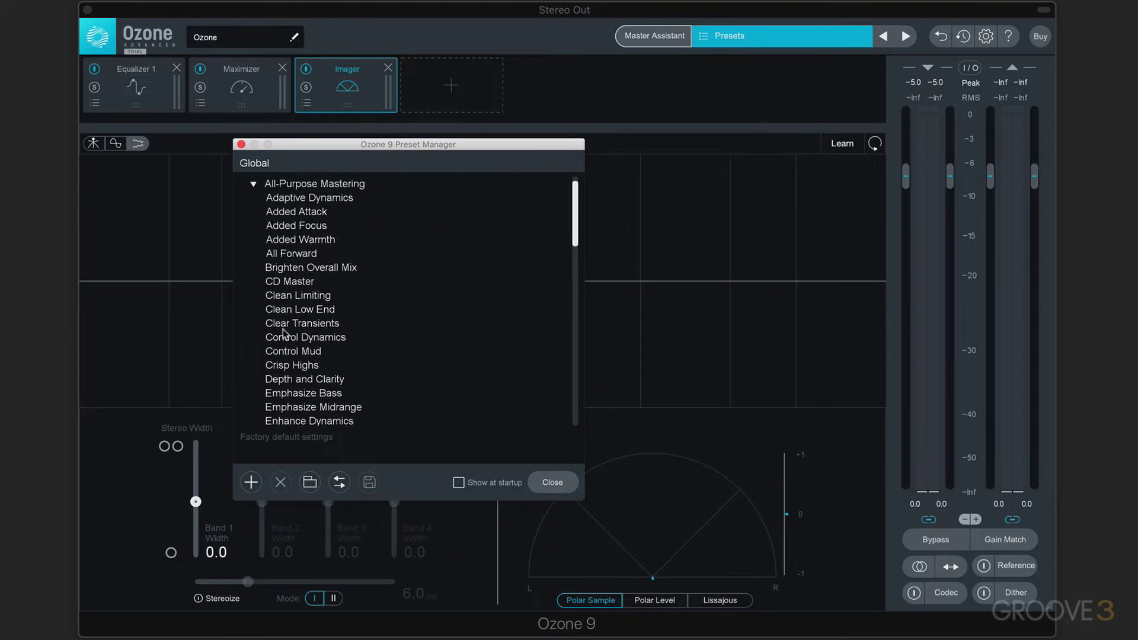
click(253, 198)
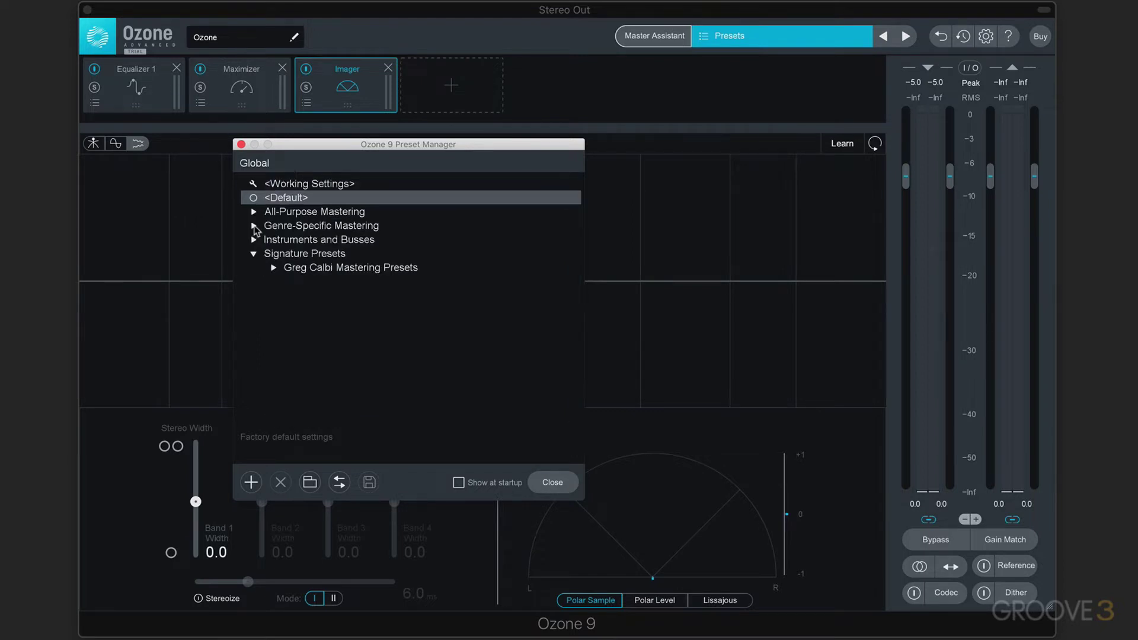
click(253, 226)
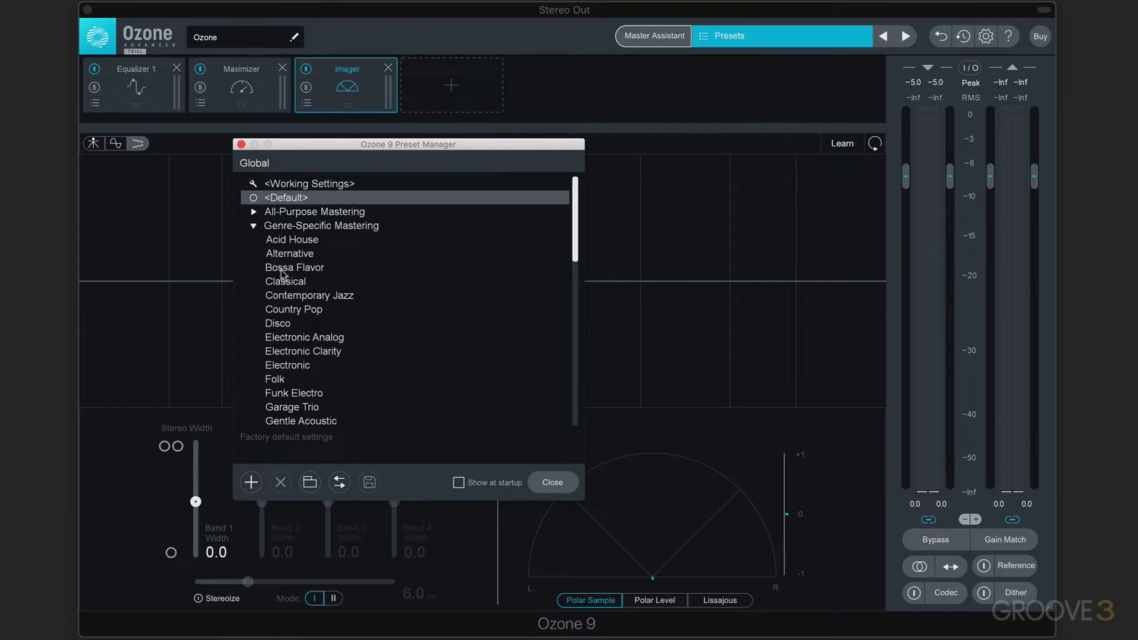
scroll(293, 378, down, 1)
scroll(293, 378, up, 1)
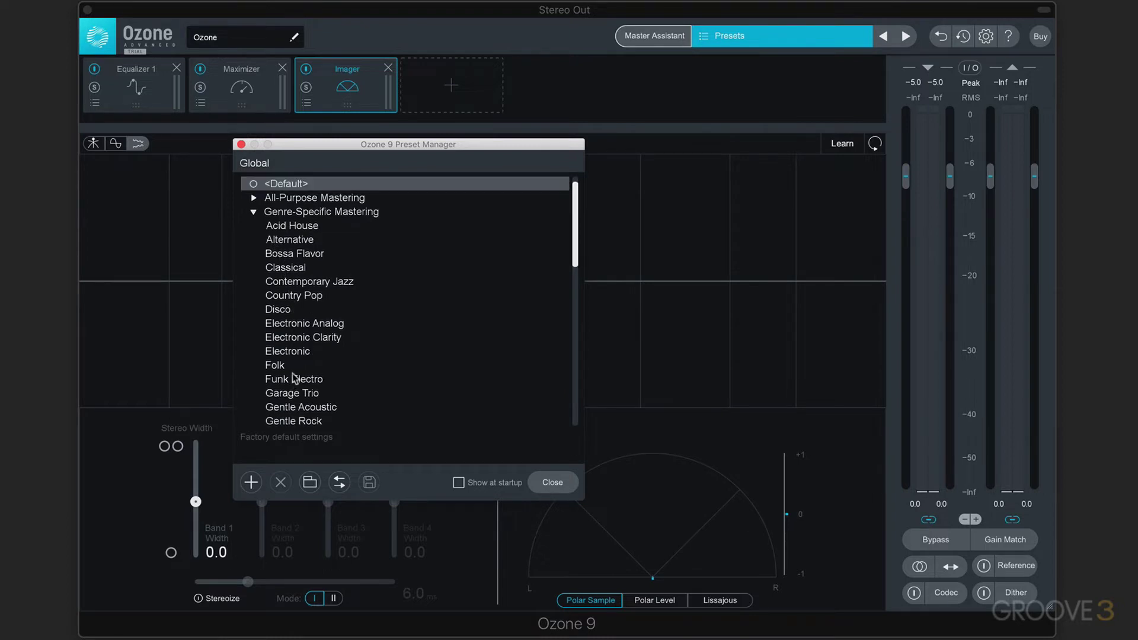
click(254, 221)
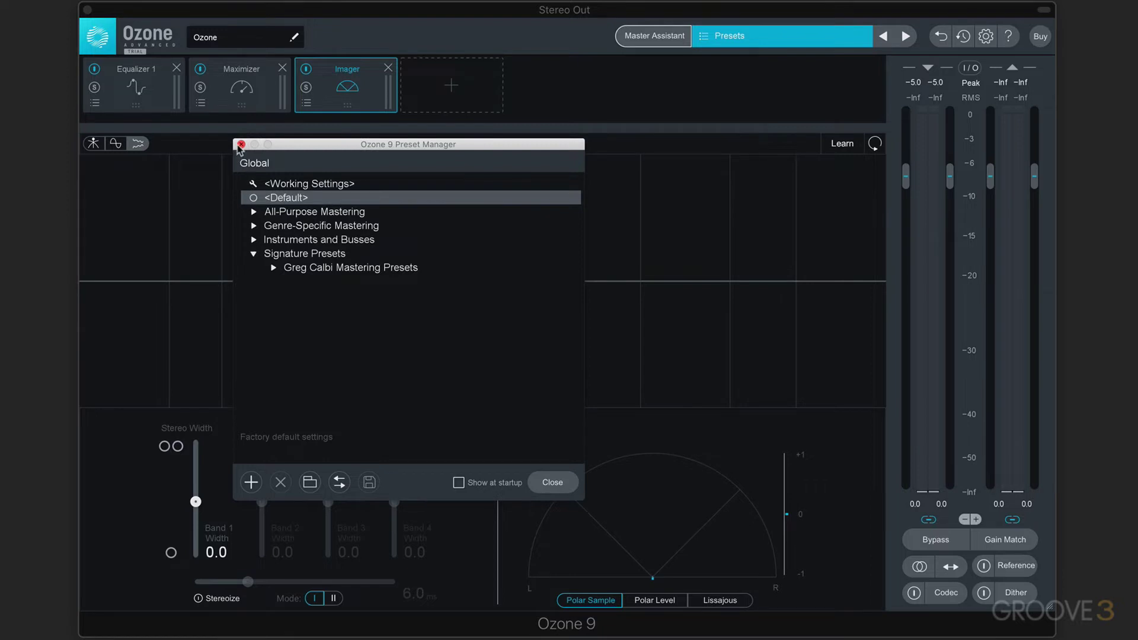
click(553, 483)
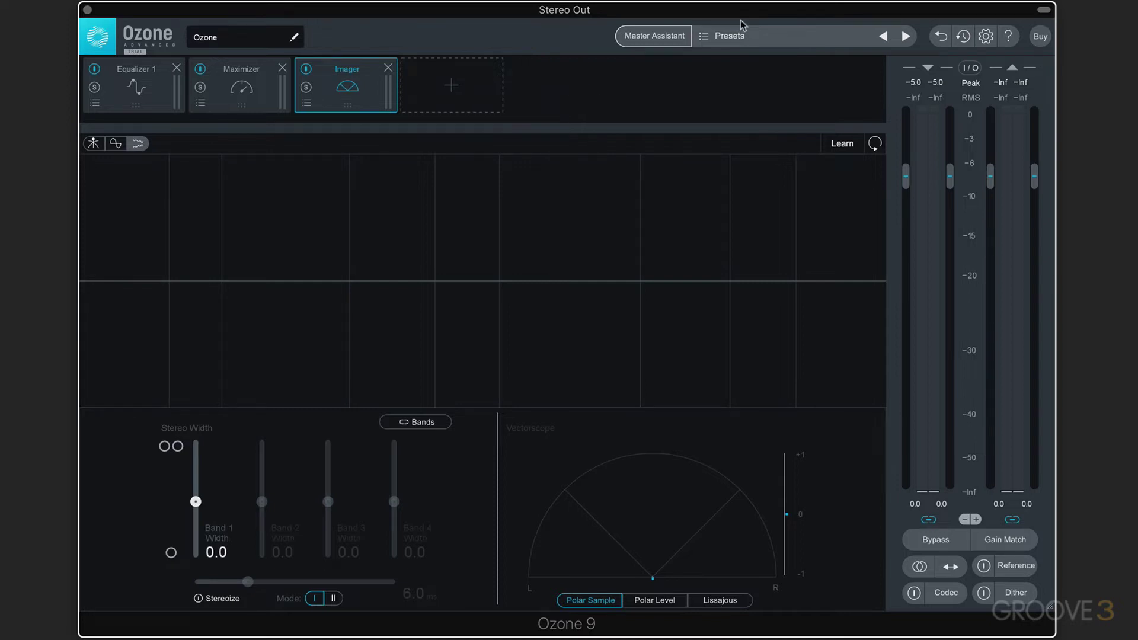
click(749, 39)
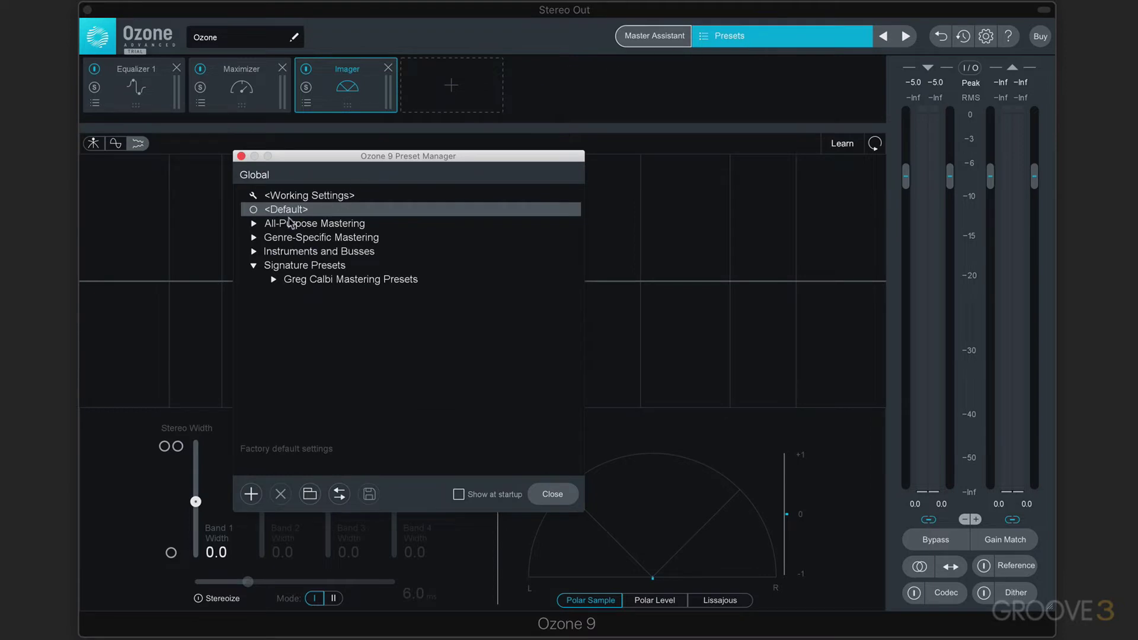
click(254, 237)
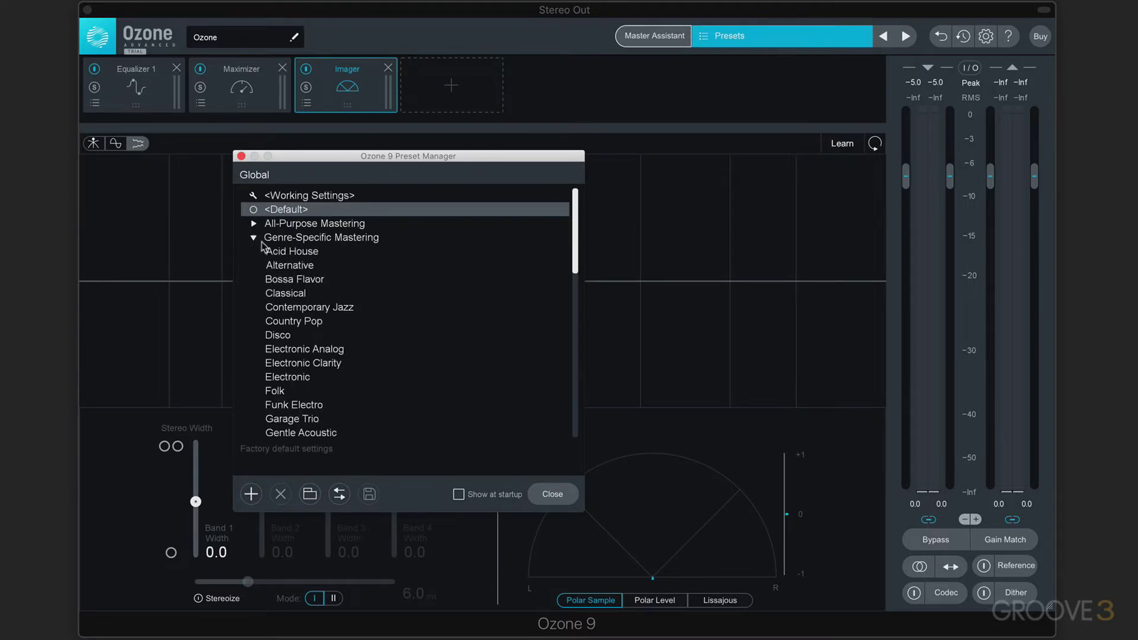
click(254, 237)
click(255, 224)
click(255, 224)
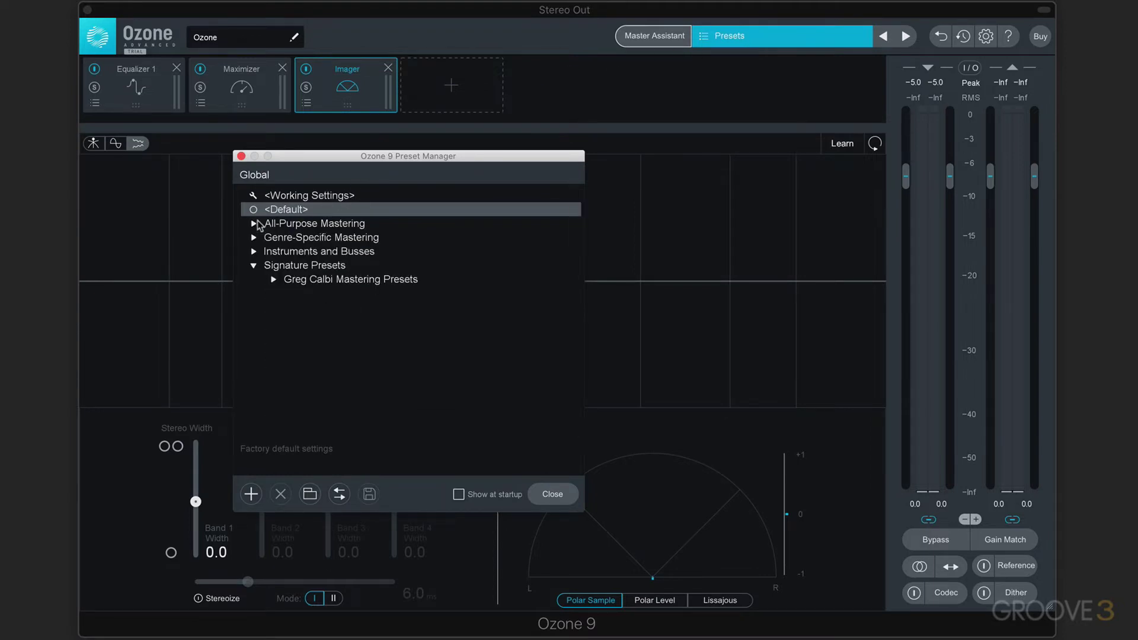
click(241, 156)
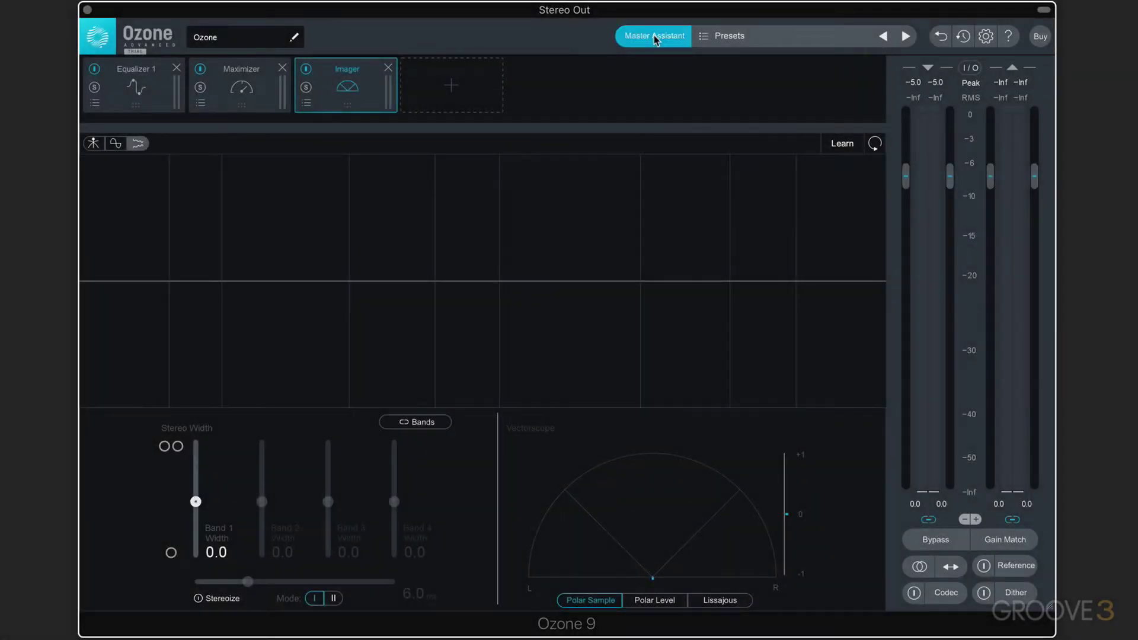
click(654, 37)
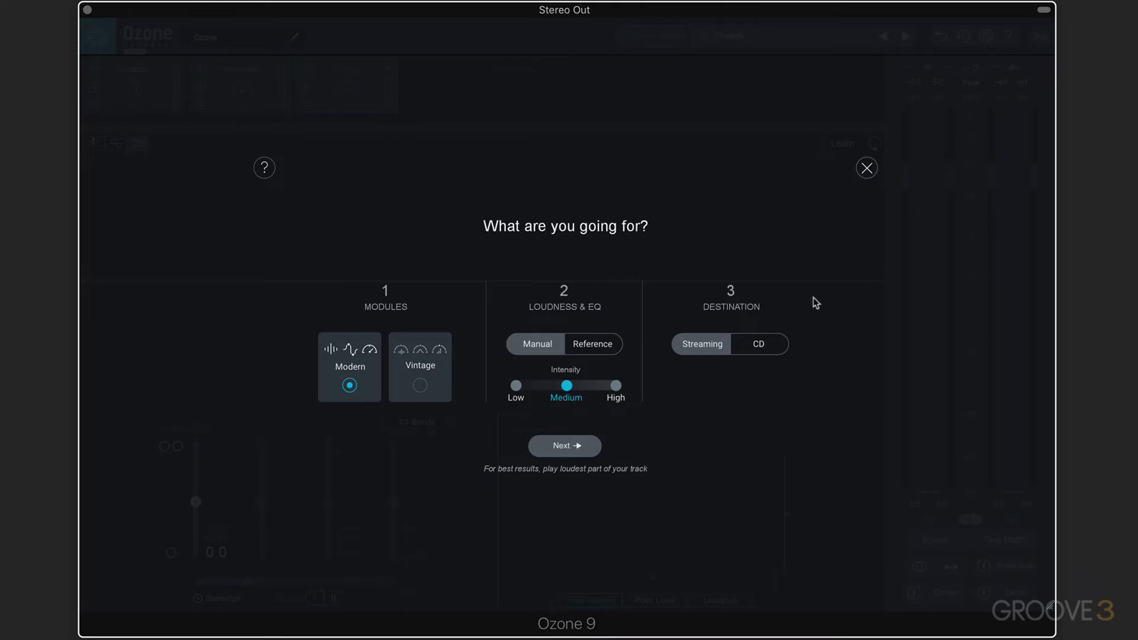
click(866, 170)
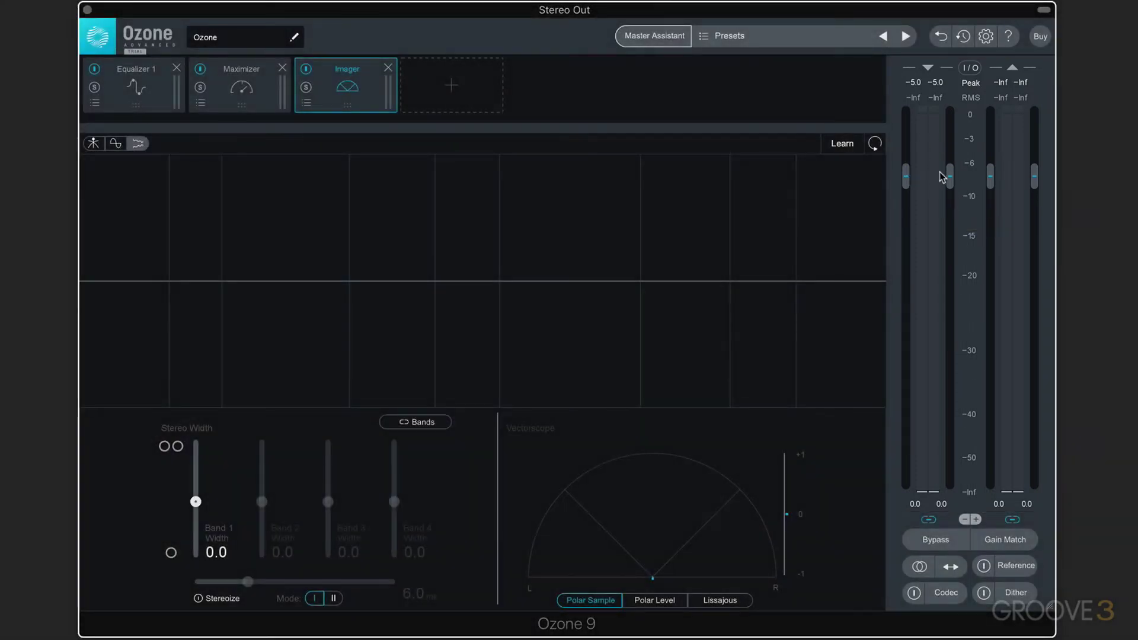
key(space)
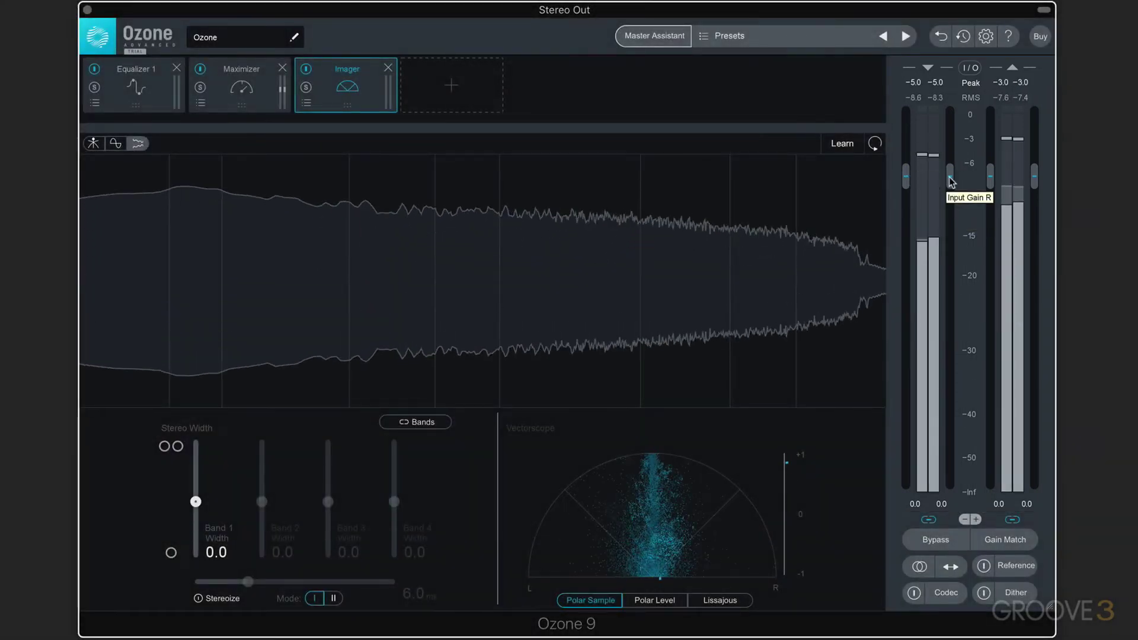
scroll(950, 190, down, 2)
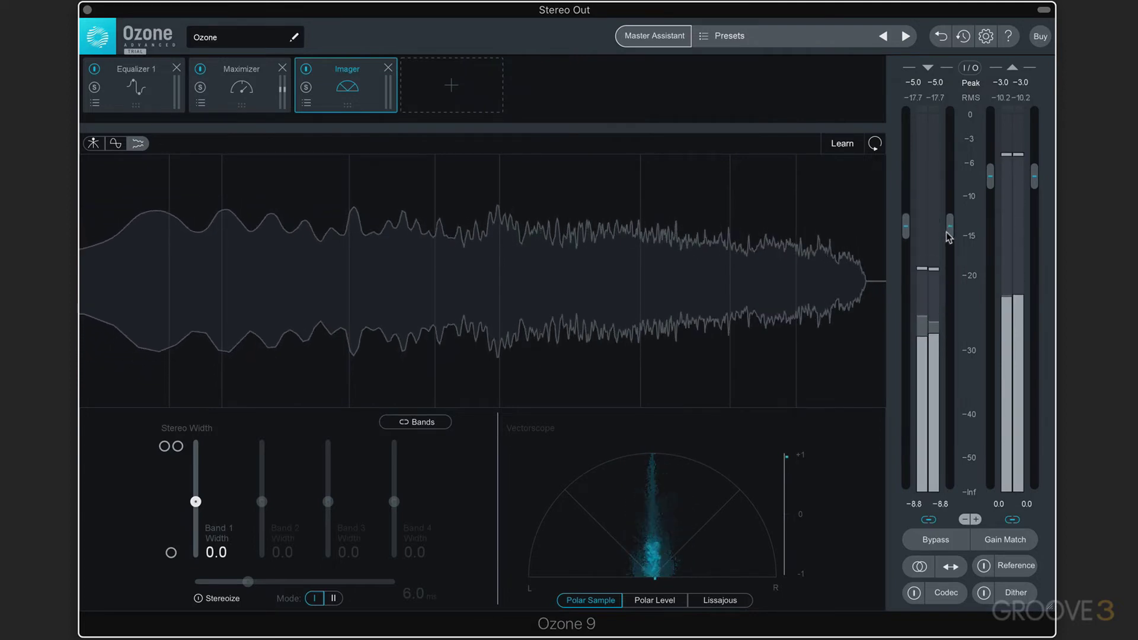
drag(947, 189, 945, 181)
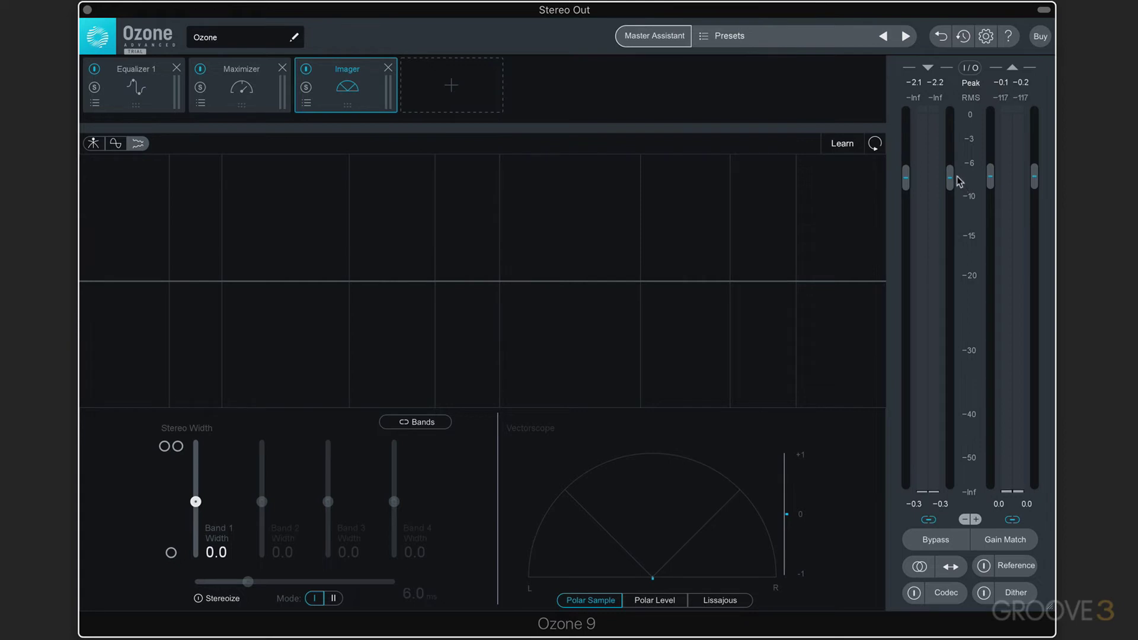
drag(950, 177, 943, 226)
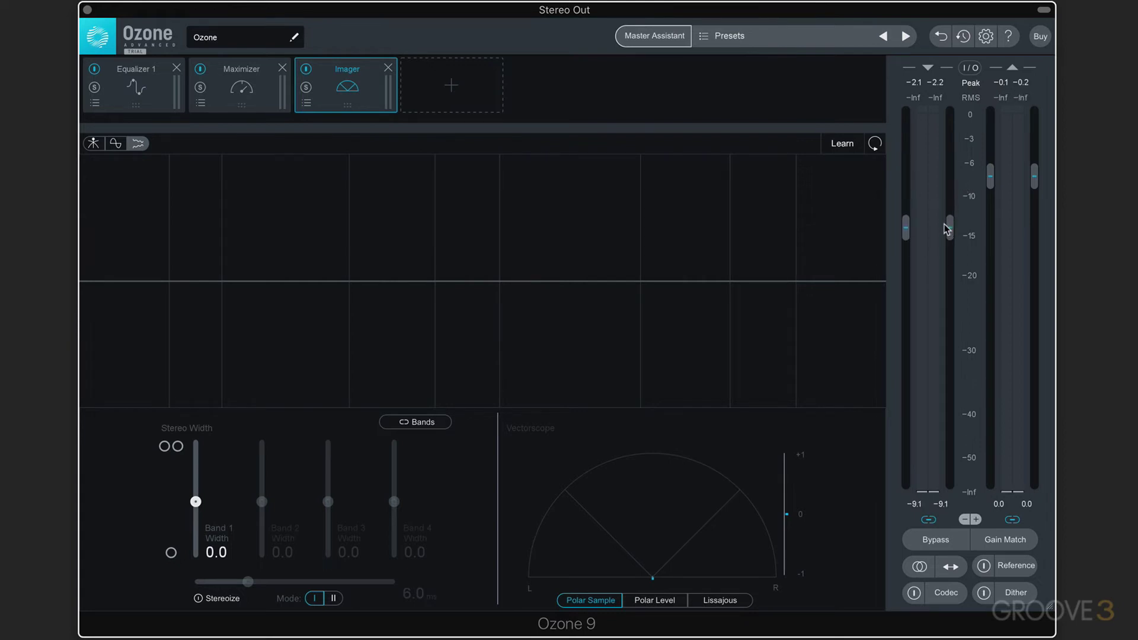
alt+click(953, 231)
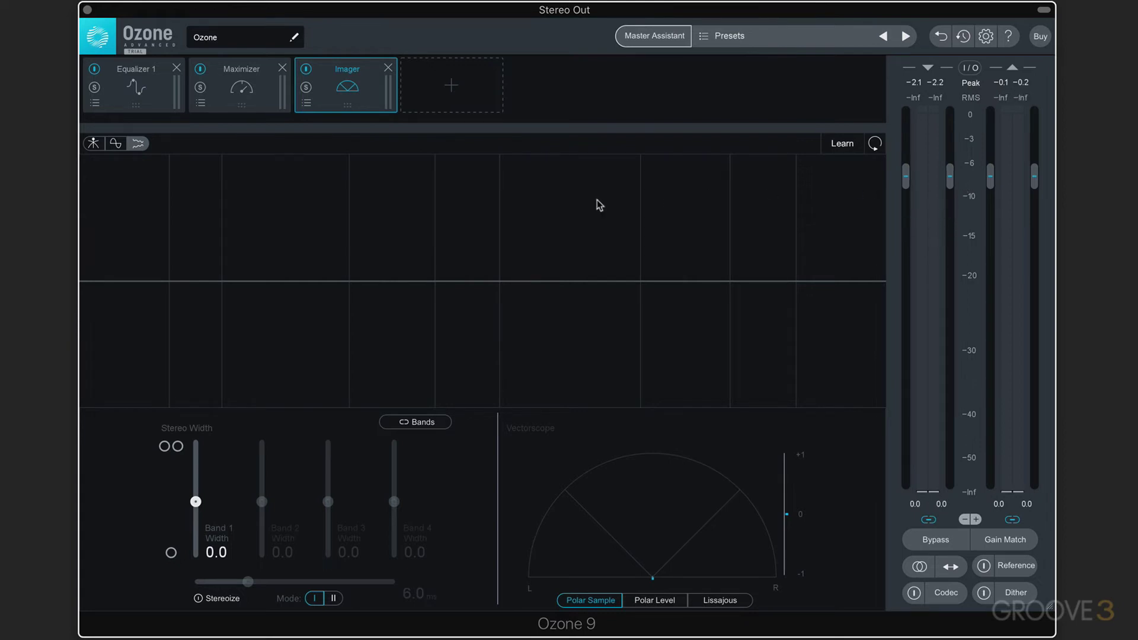
- In Equalizer 1, cut band 3 near 830 Hz, then undo it back to 0 dB
click(143, 86)
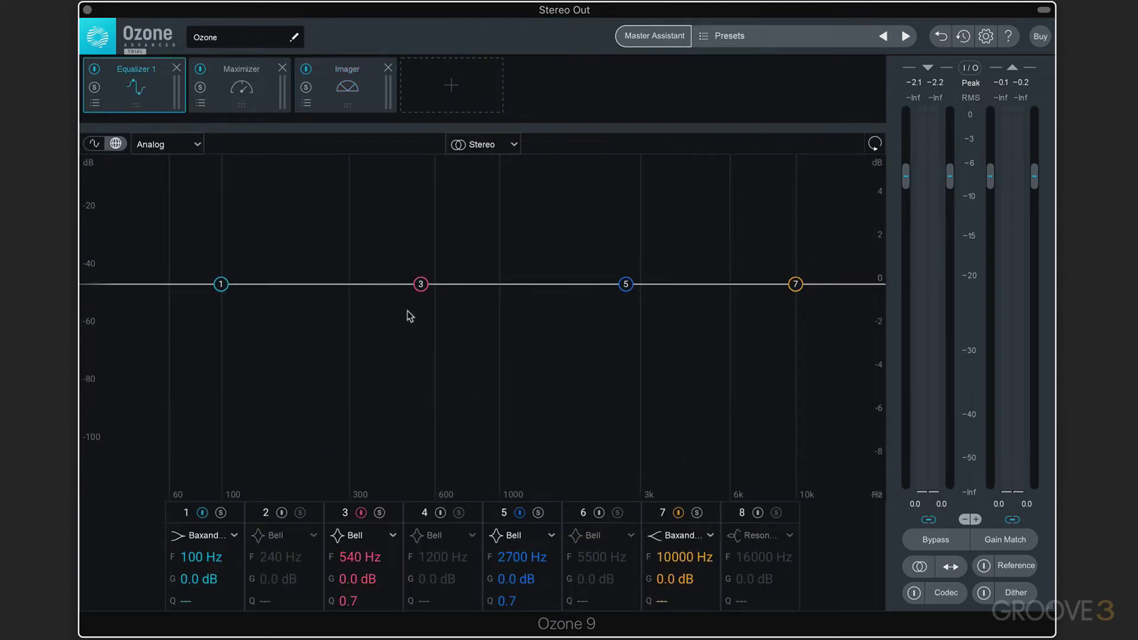
drag(422, 285, 482, 414)
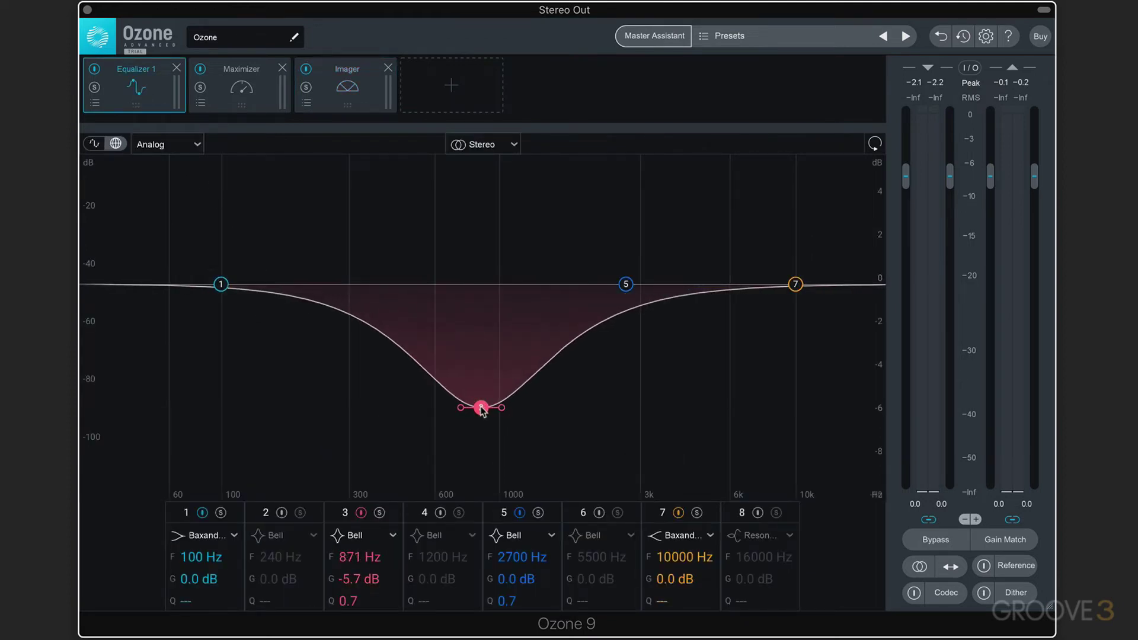
key(super+z)
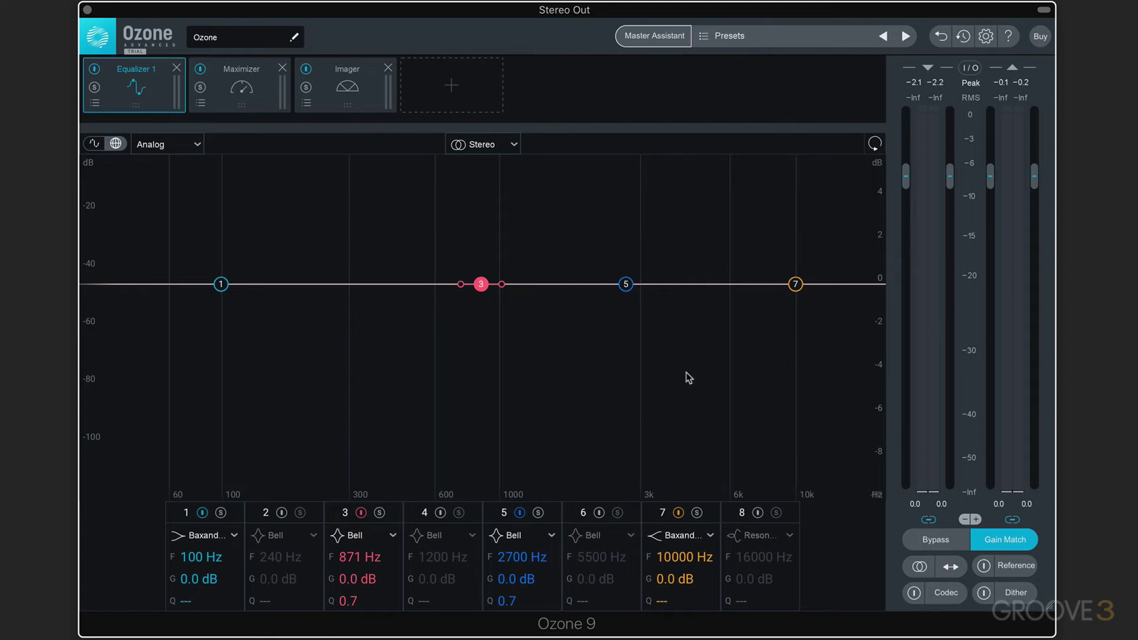
- Audition with Bypass and Mono toggled on and off, then bring up the Reference panel
click(936, 541)
click(937, 540)
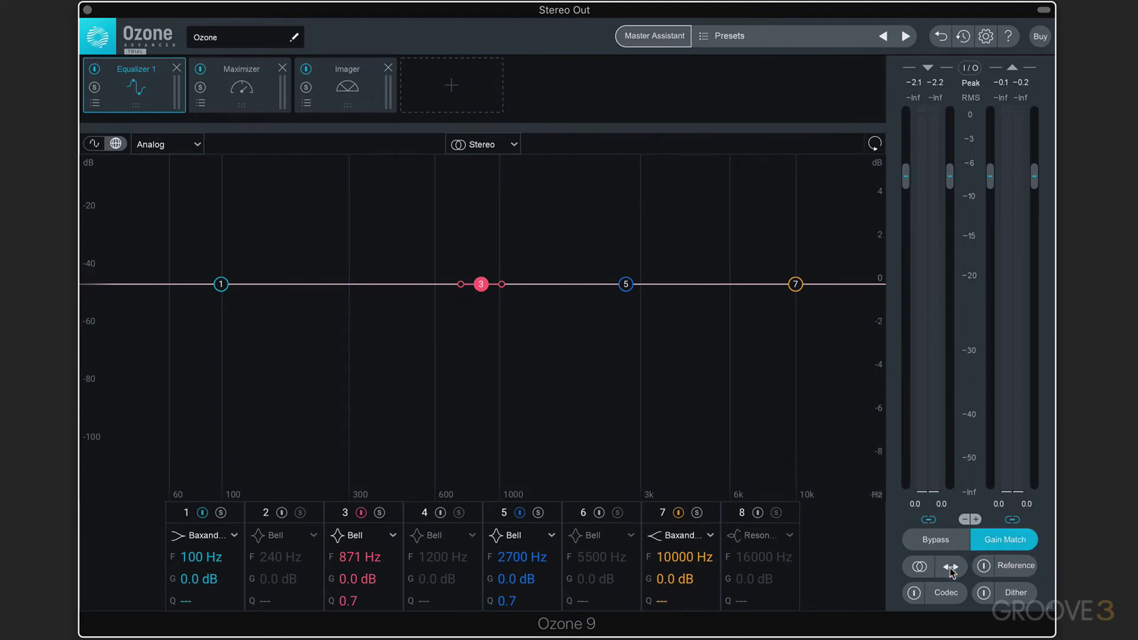
click(920, 567)
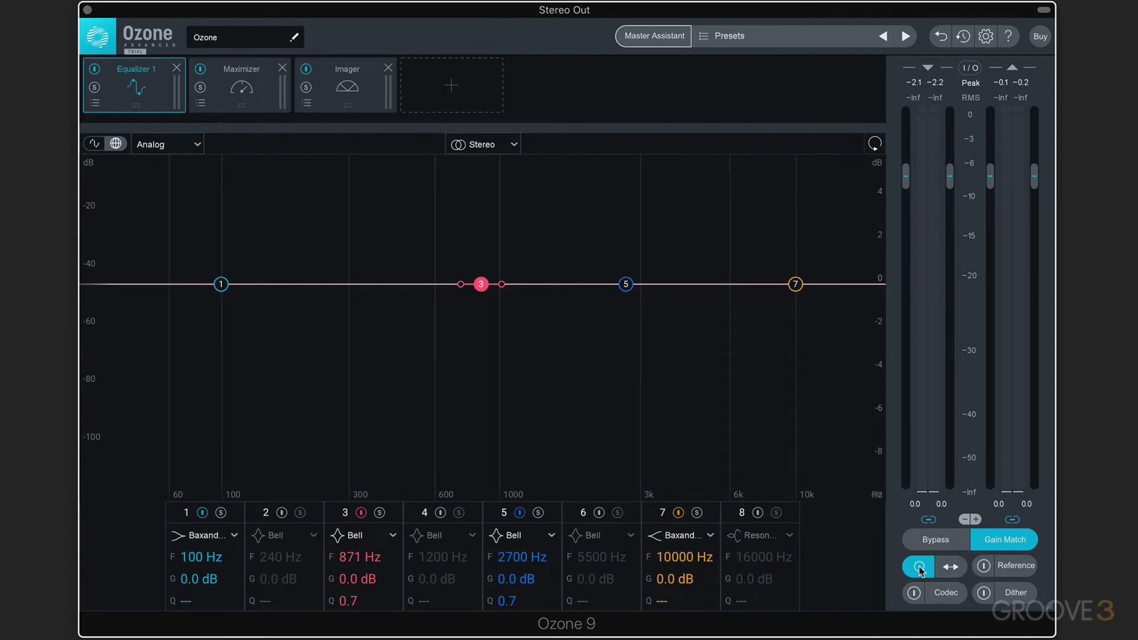
click(920, 567)
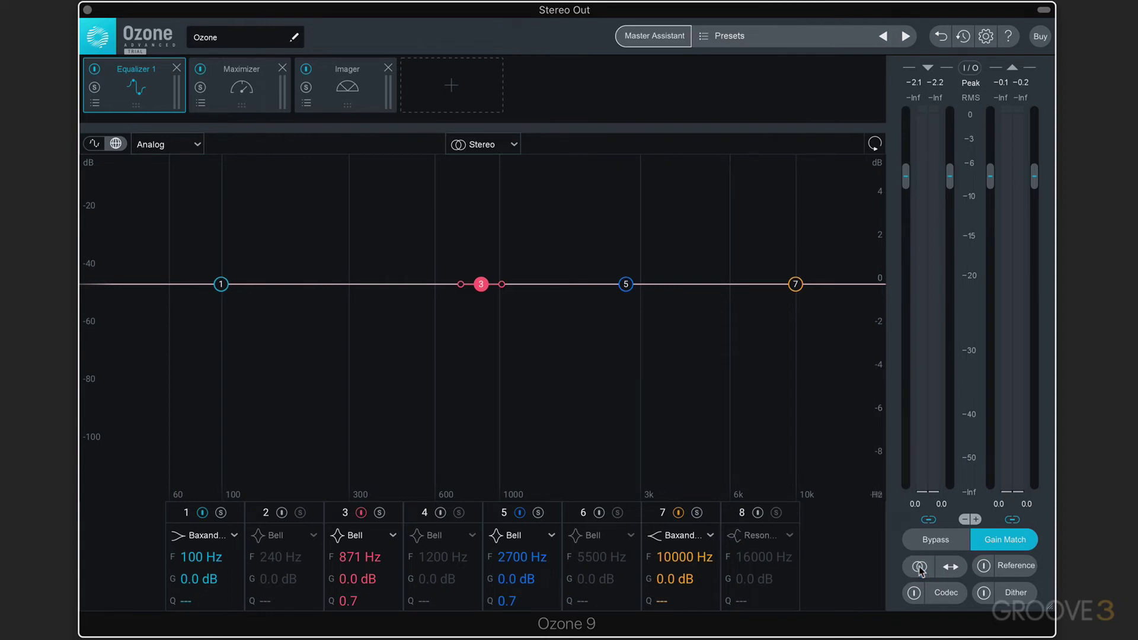
click(1011, 565)
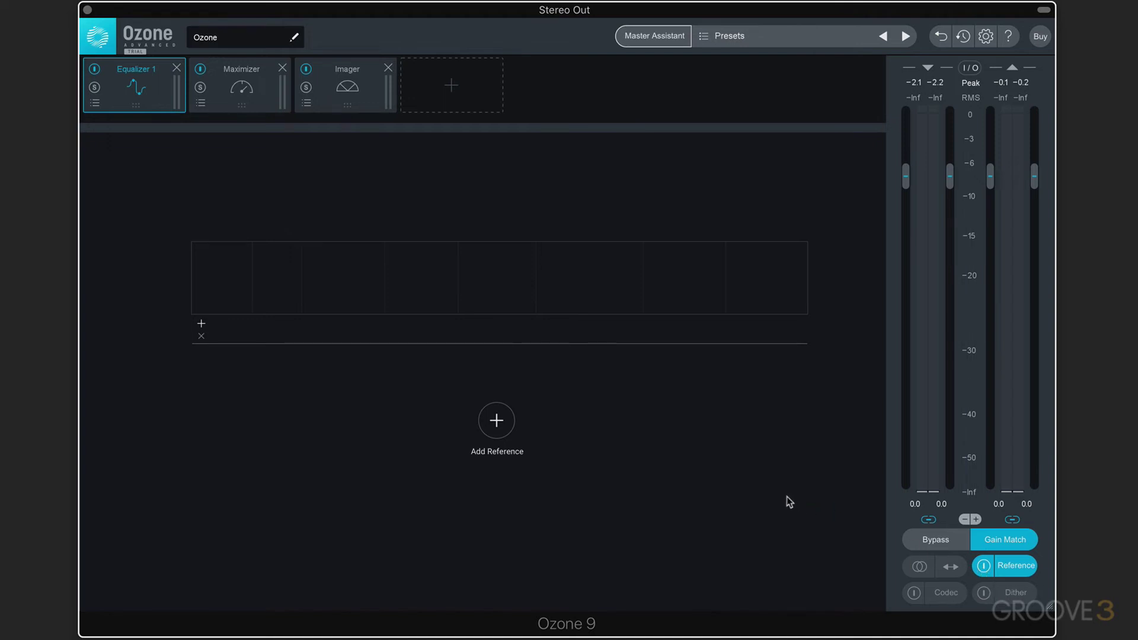
- Switch reference listening off, return to the Equalizer, and bring up Codec Preview
click(984, 567)
click(984, 567)
click(983, 567)
click(984, 566)
click(1015, 563)
click(1015, 563)
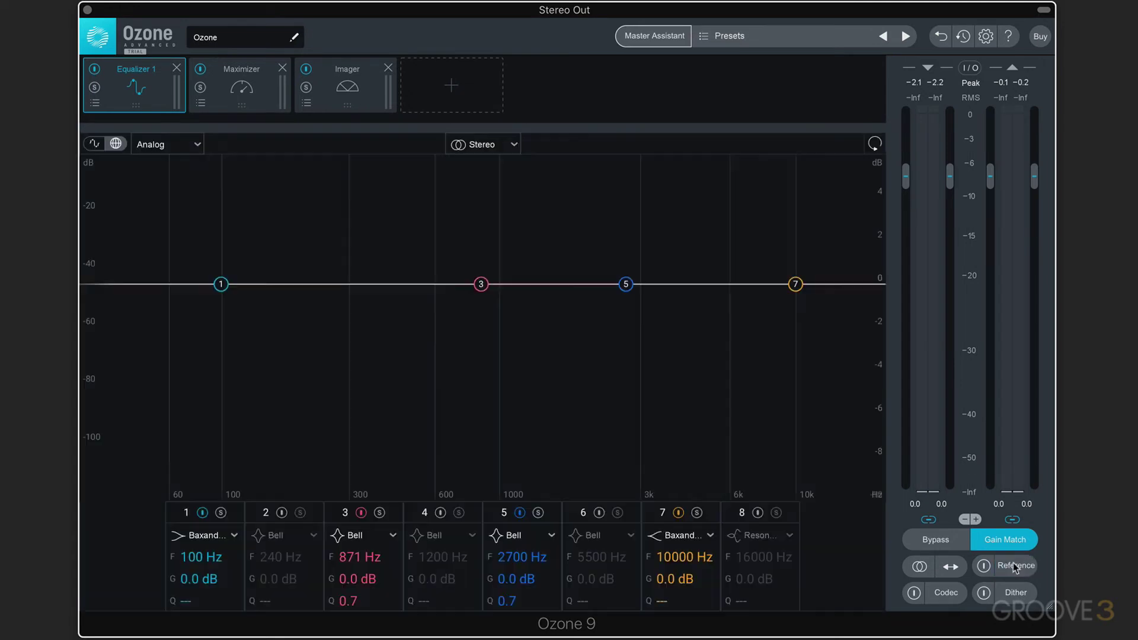
click(946, 593)
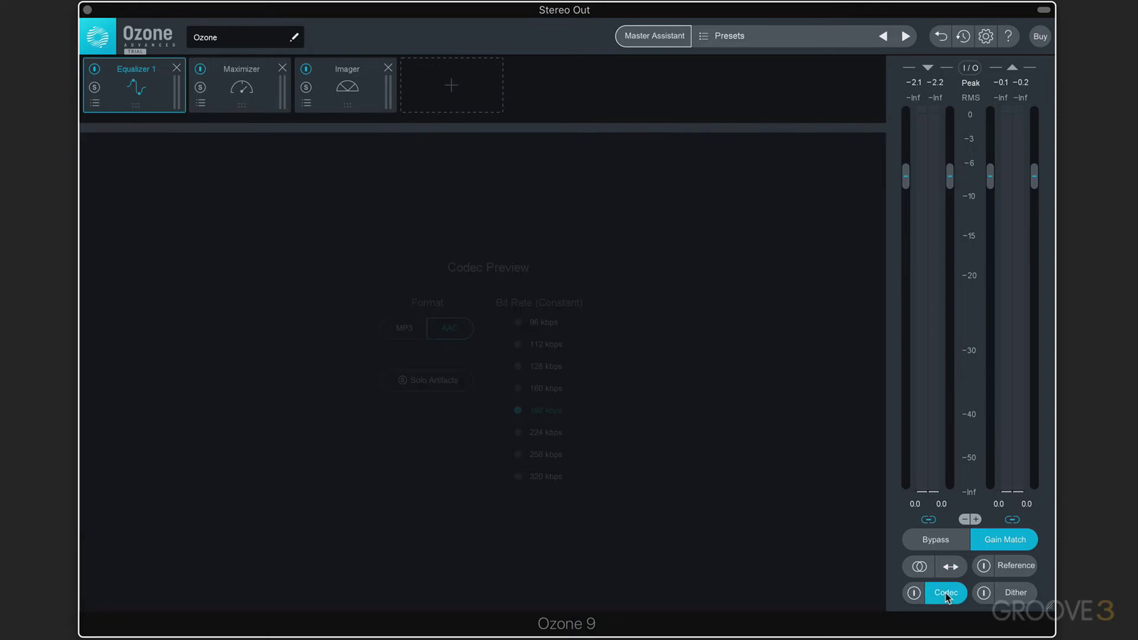
- Enable Codec Preview as MP3 at 128 kbps and briefly solo the encoding artifacts
click(914, 593)
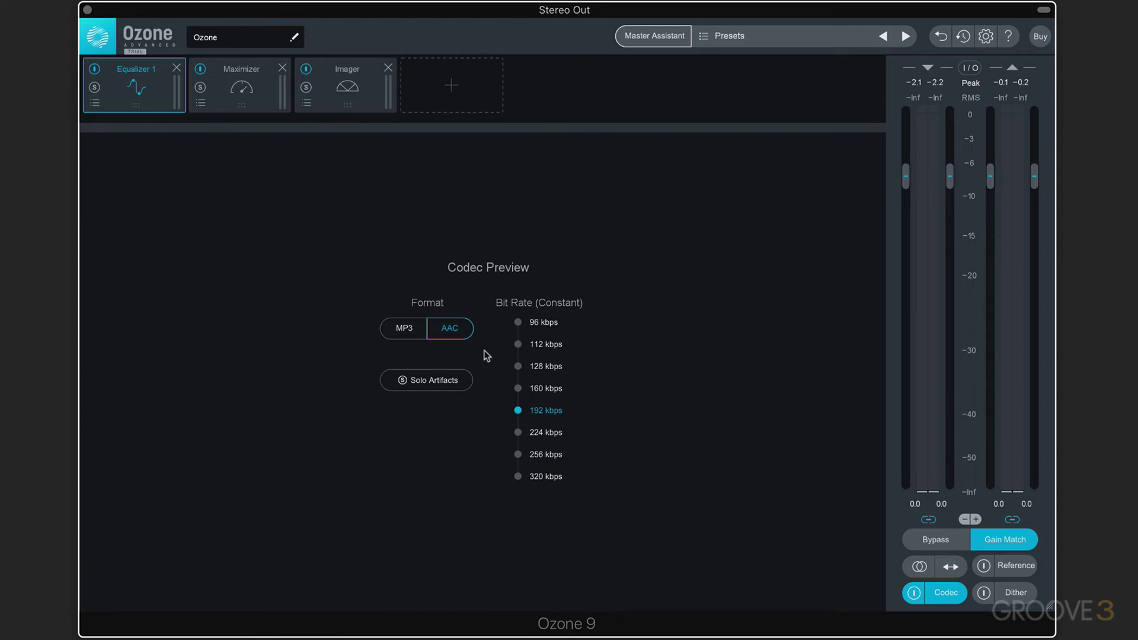
click(405, 330)
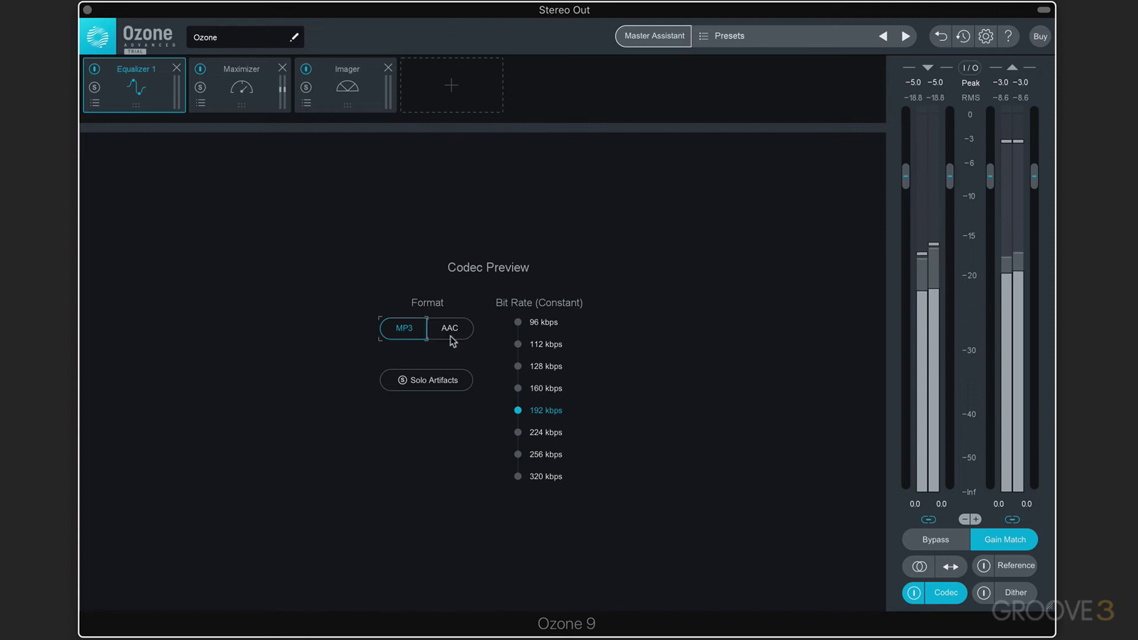
click(518, 366)
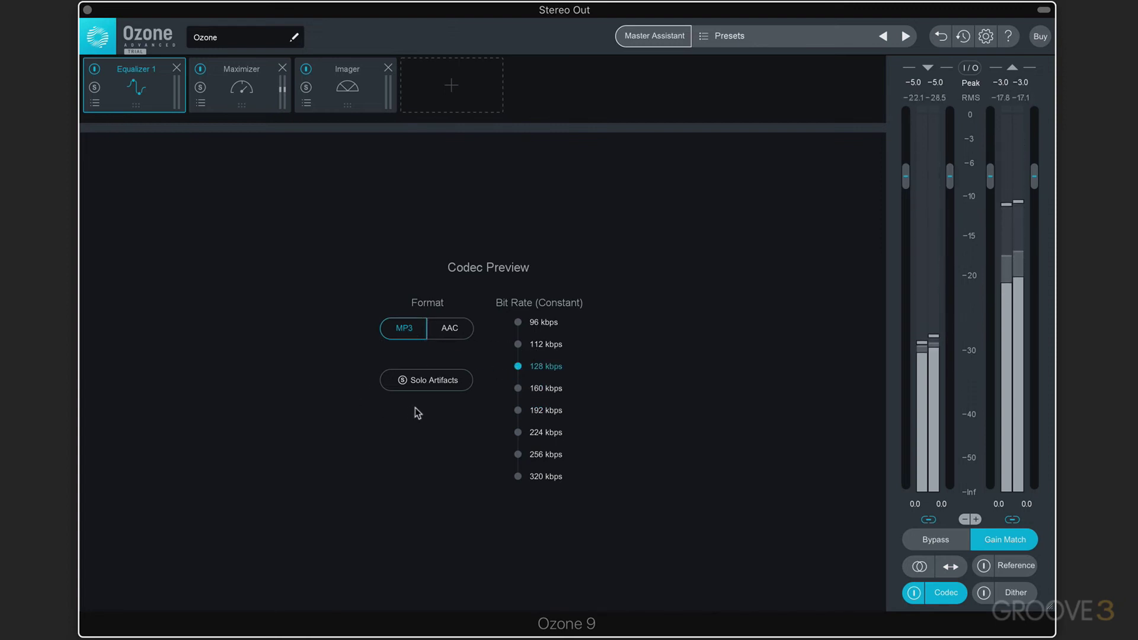
click(428, 382)
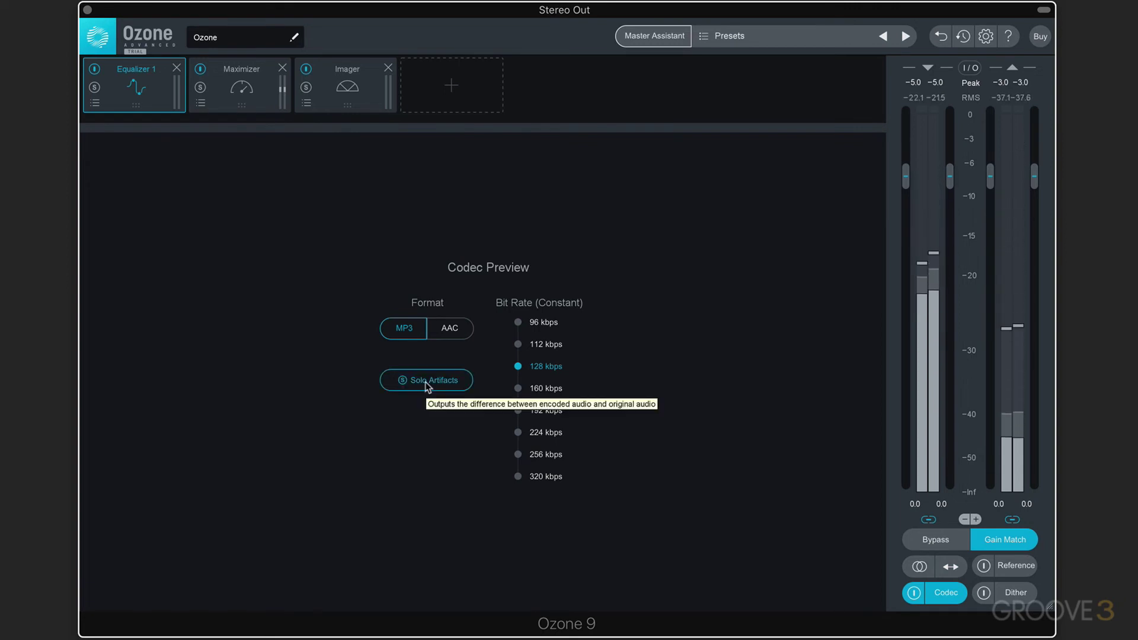
click(428, 382)
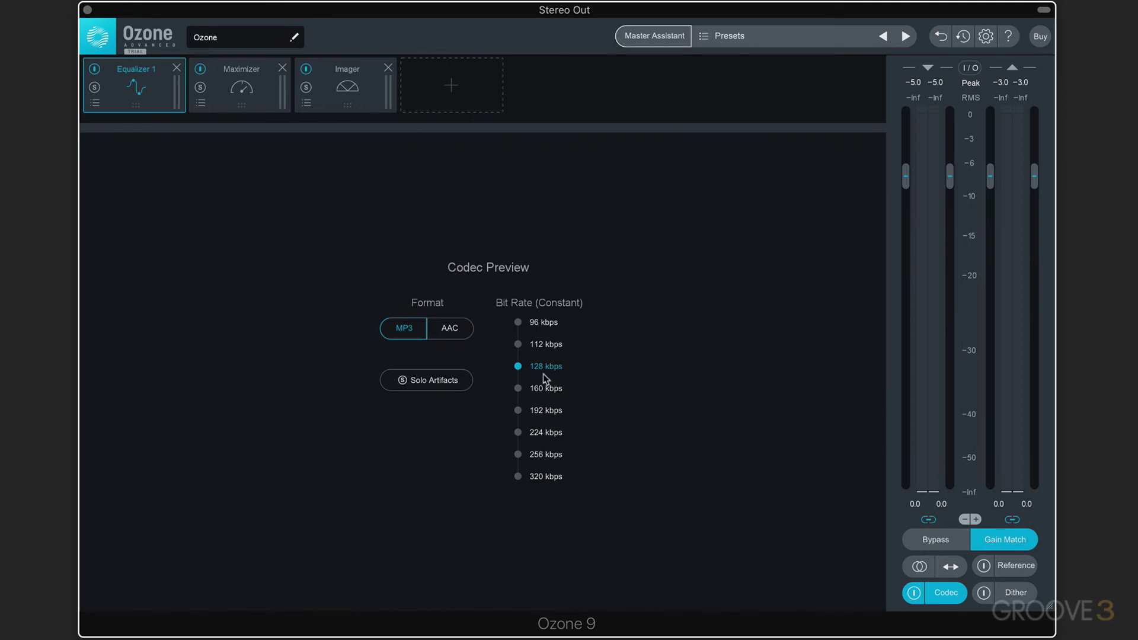
- Turn Codec Preview off and switch on MBIT+ Dither with its panel shown
click(947, 593)
click(1017, 593)
click(1017, 592)
click(1017, 593)
click(983, 593)
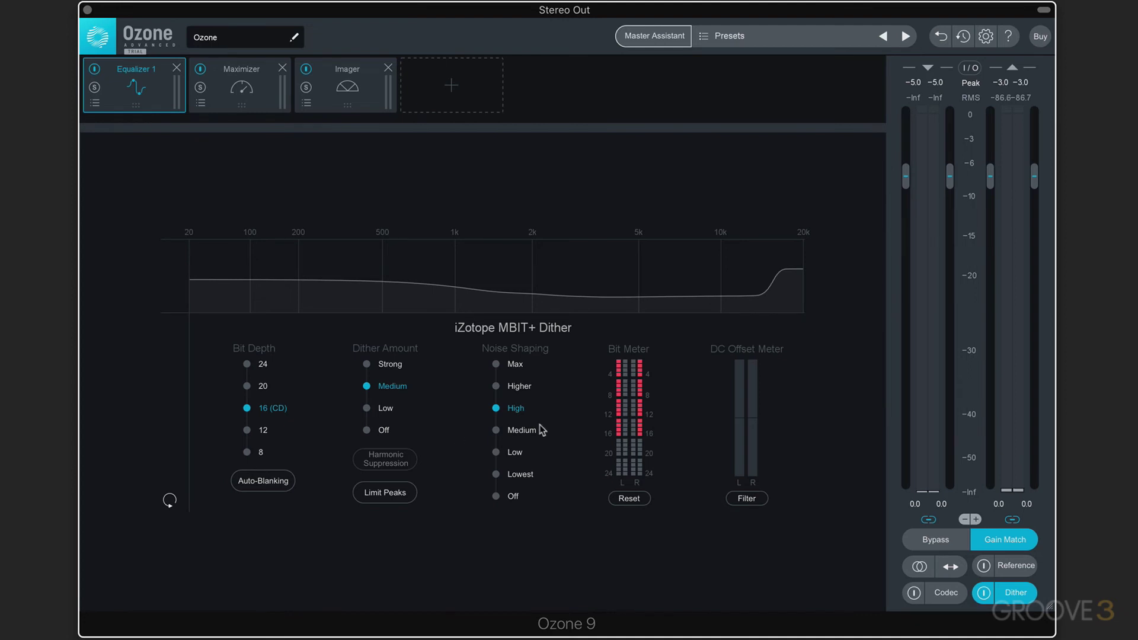
- Pull both output faders to -3.6 dB, then close the Dither panel and disable dither
drag(989, 177, 993, 200)
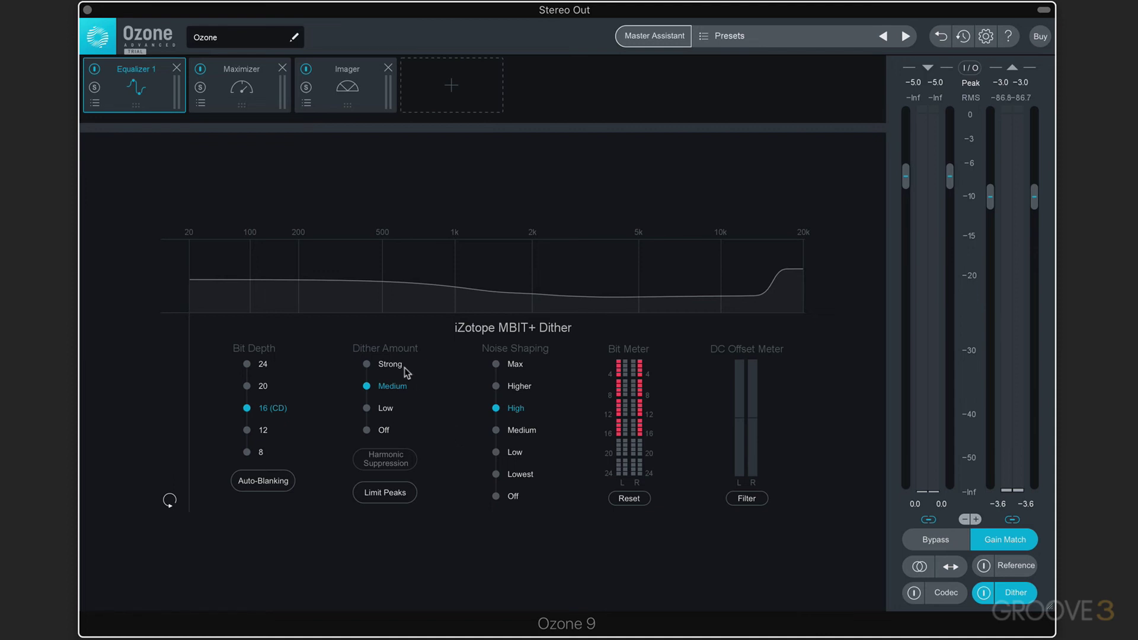
click(1006, 593)
click(983, 593)
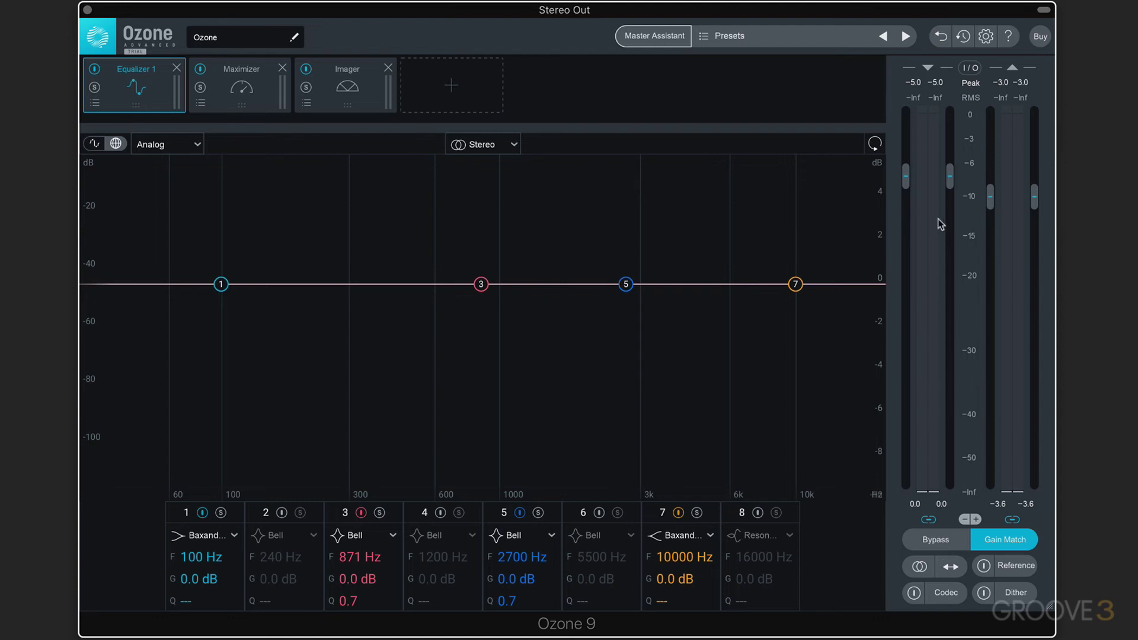
- Lower the input gain, unlink the channels and adjust left and right inputs separately
drag(950, 176, 950, 208)
click(929, 520)
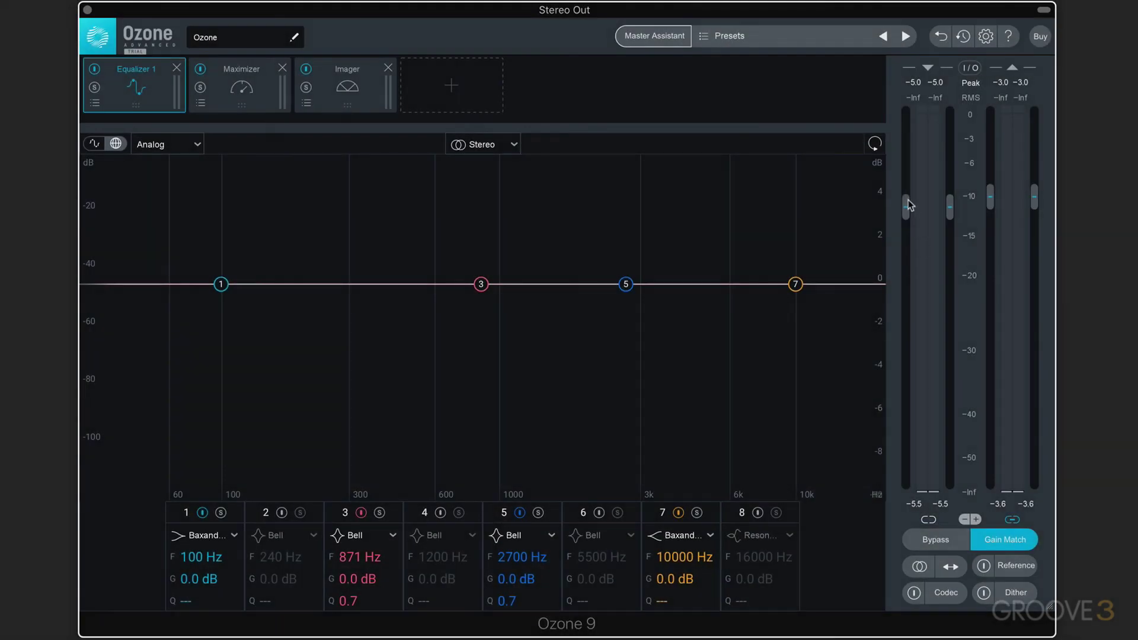
drag(908, 201, 904, 256)
mouse_move(951, 211)
mouse_down()
mouse_move(951, 279)
mouse_move(951, 166)
mouse_move(948, 275)
mouse_move(954, 209)
mouse_up()
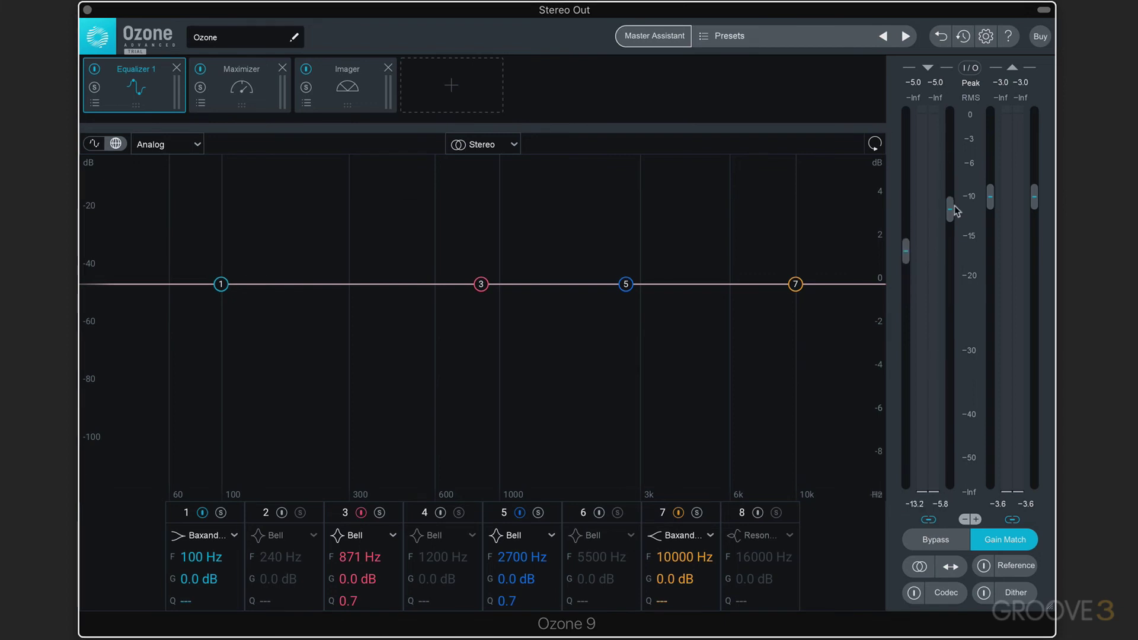
- Relink the input faders, reset the left to 0.0 dB, and bring both inputs to -8.6 dB
click(929, 521)
drag(906, 251, 902, 350)
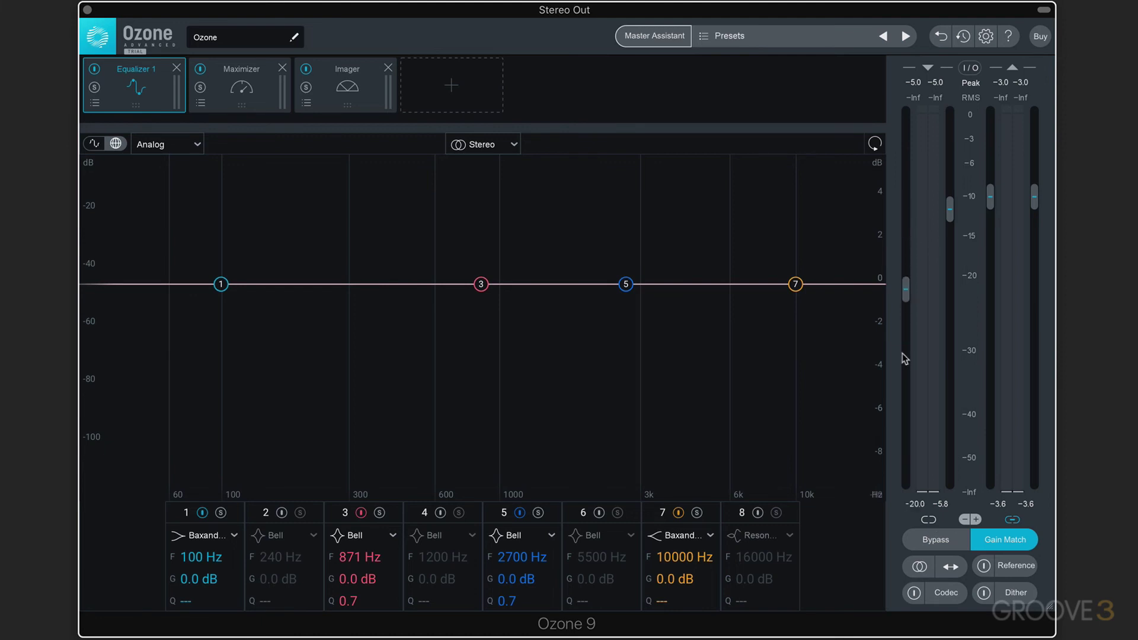
drag(913, 305, 913, 278)
alt+click(905, 268)
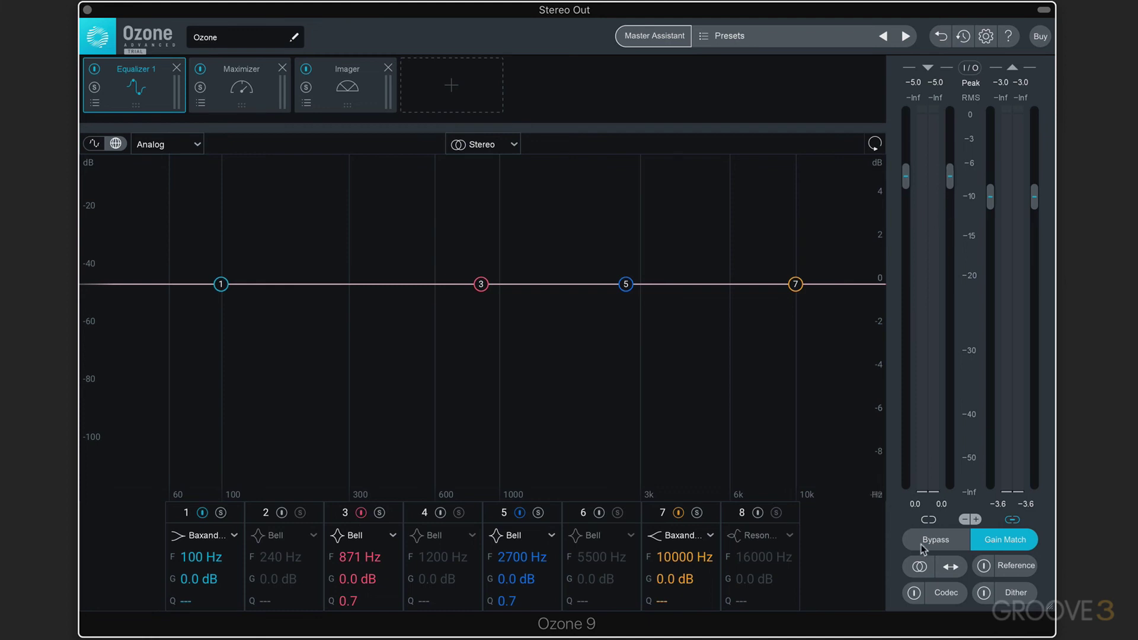
drag(949, 172, 976, 327)
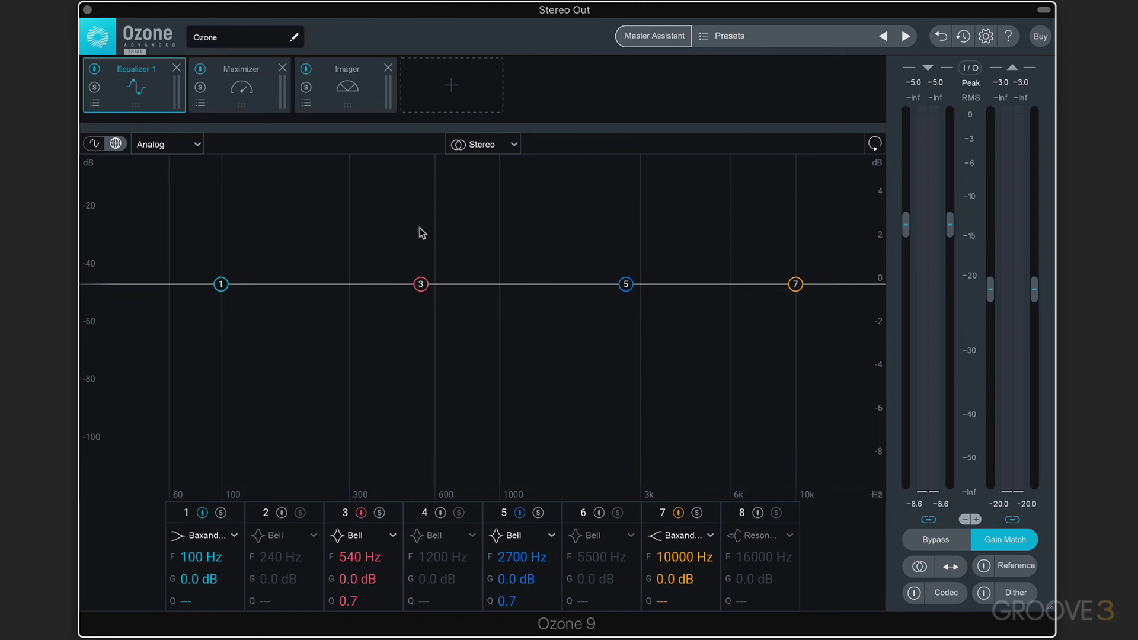
click(483, 145)
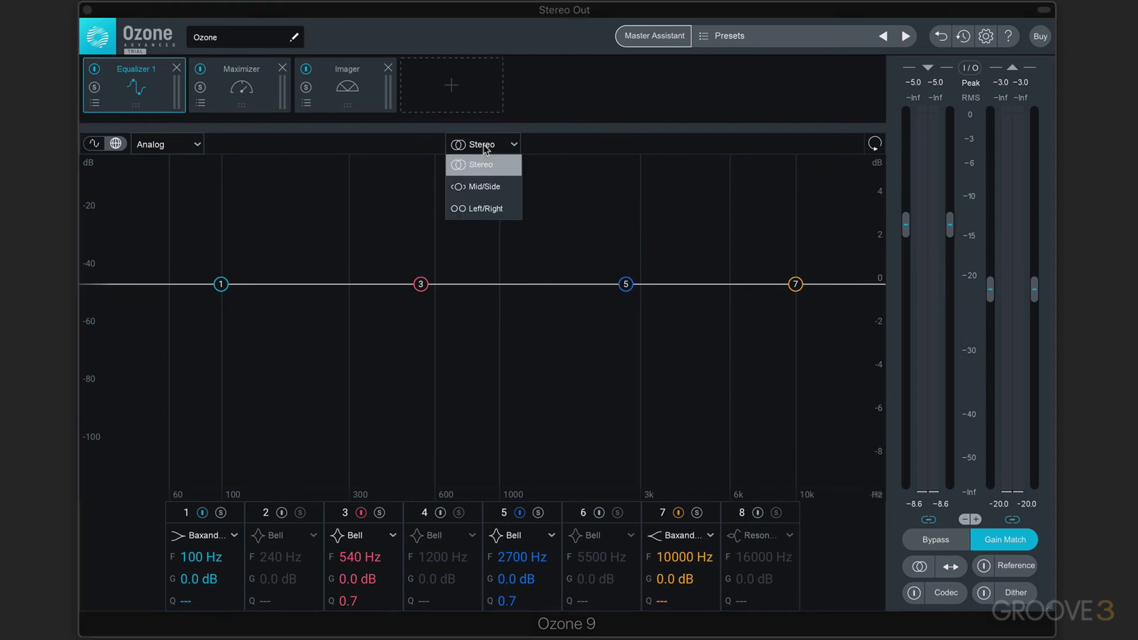
- Set the EQ to Left/Right, boost band 5 near 3 kHz on Left and cut it on Right
click(483, 209)
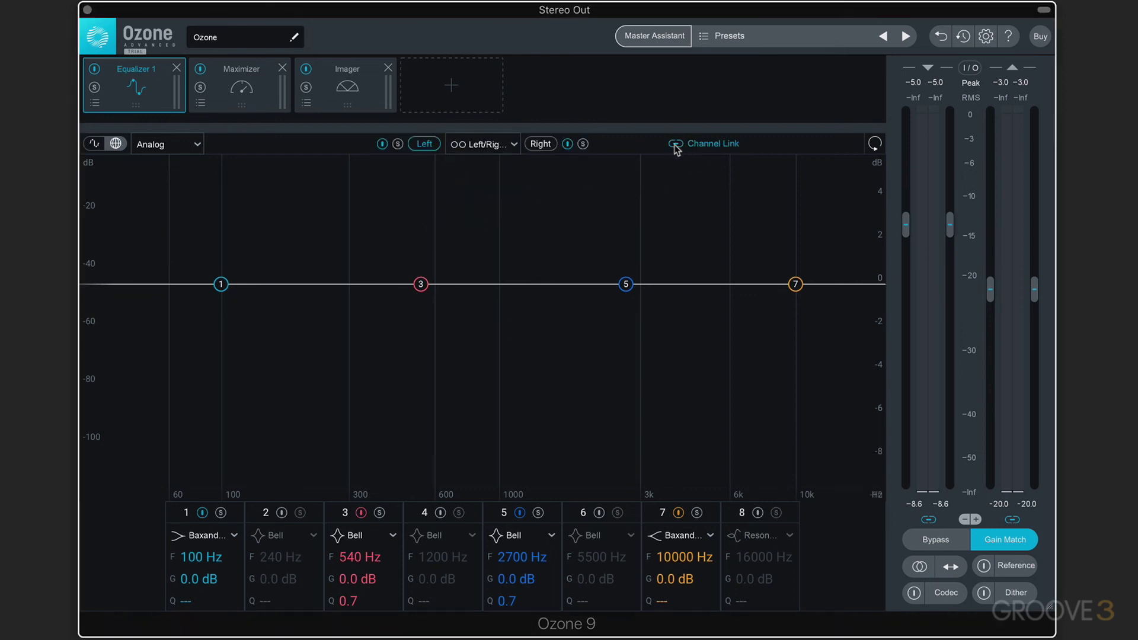
drag(627, 285, 648, 259)
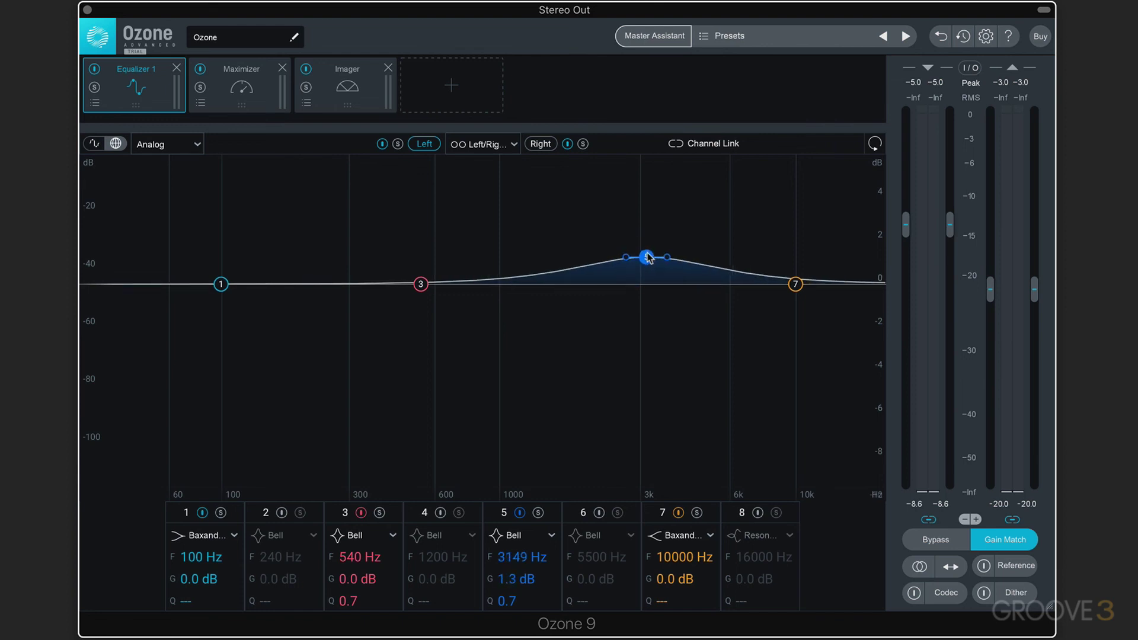
click(536, 145)
drag(626, 284, 615, 315)
click(422, 144)
click(539, 143)
- Enable Channel Link, deepen the band 5 dip to -5.6 dB, then make it a boost on Right
click(678, 145)
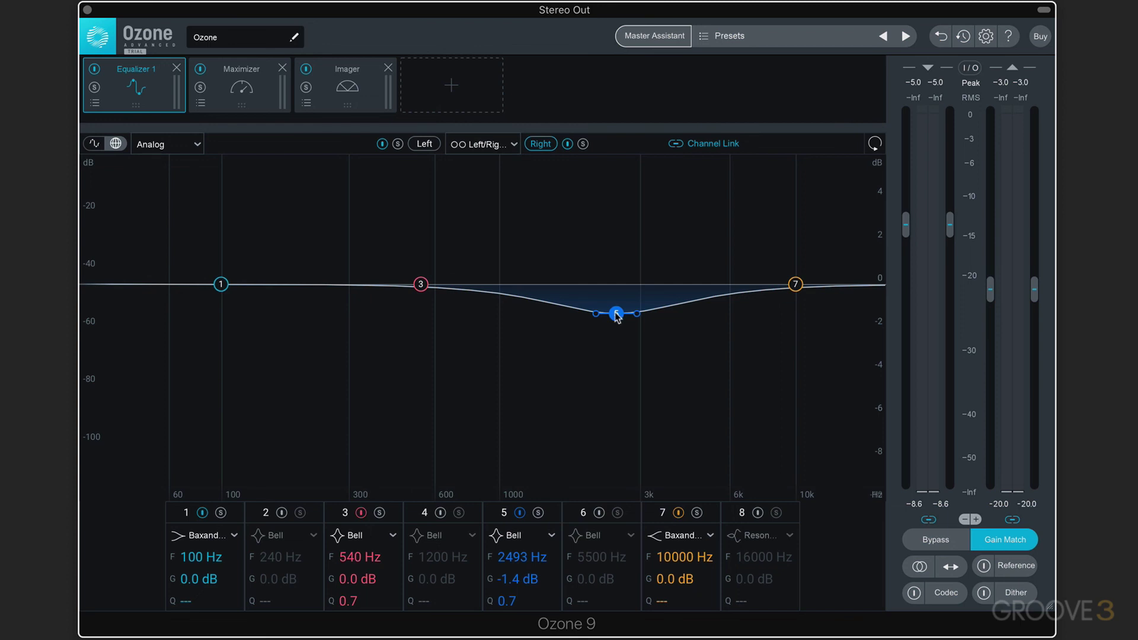
drag(616, 315, 615, 406)
click(422, 144)
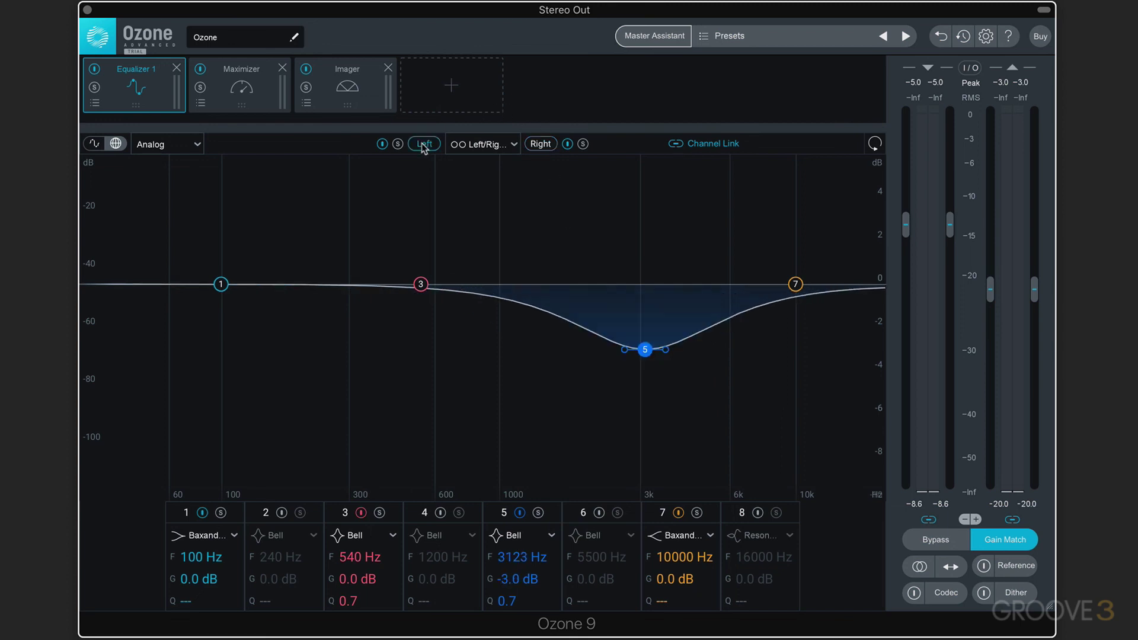
click(549, 144)
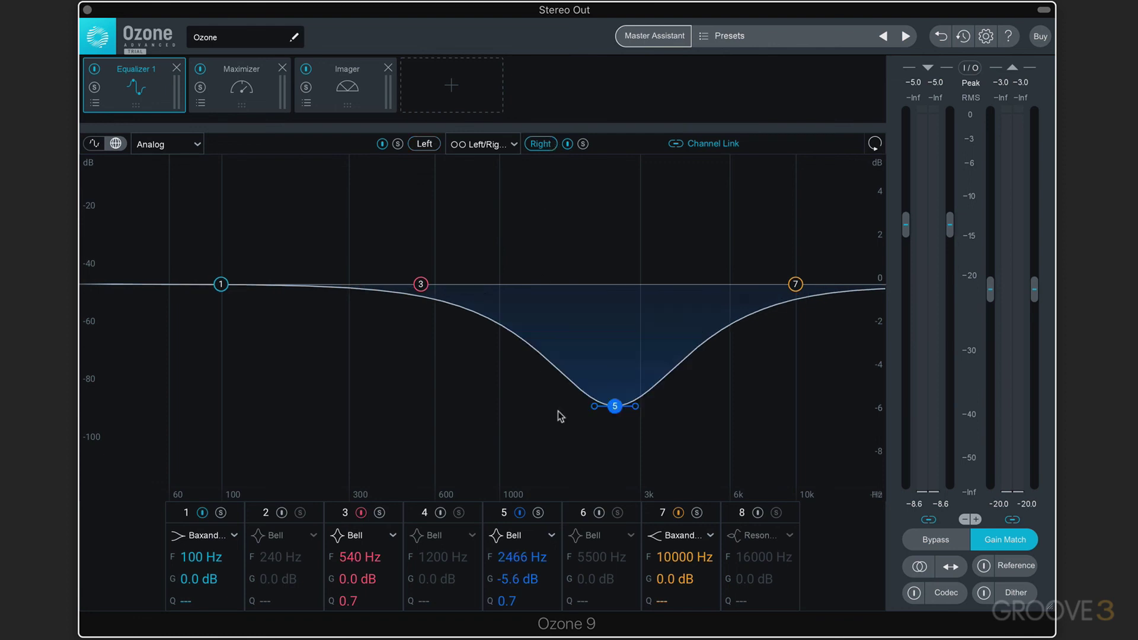
drag(613, 406, 631, 178)
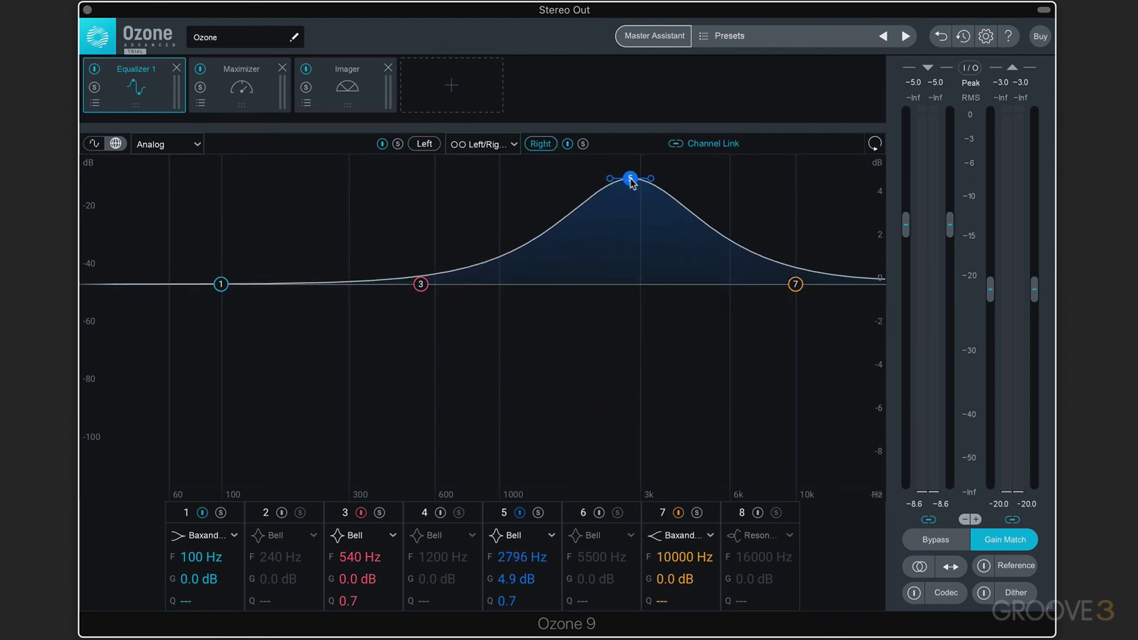
- Reduce the right channel's band 5 boost to +2.3 dB and bring up the Imager module
click(424, 146)
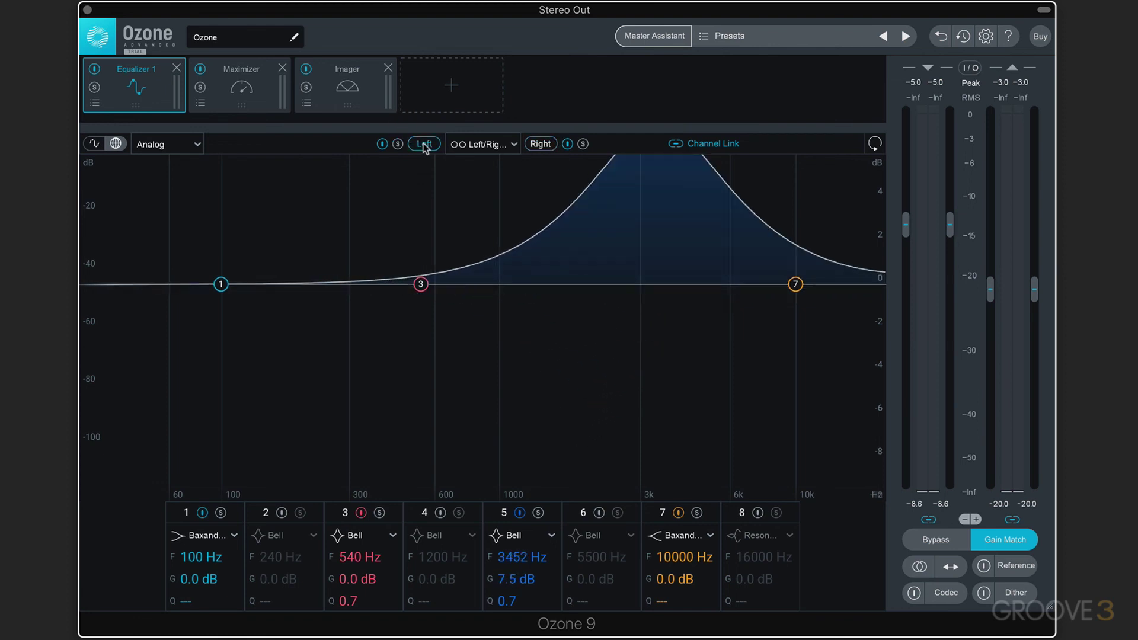
click(540, 144)
drag(631, 178, 629, 236)
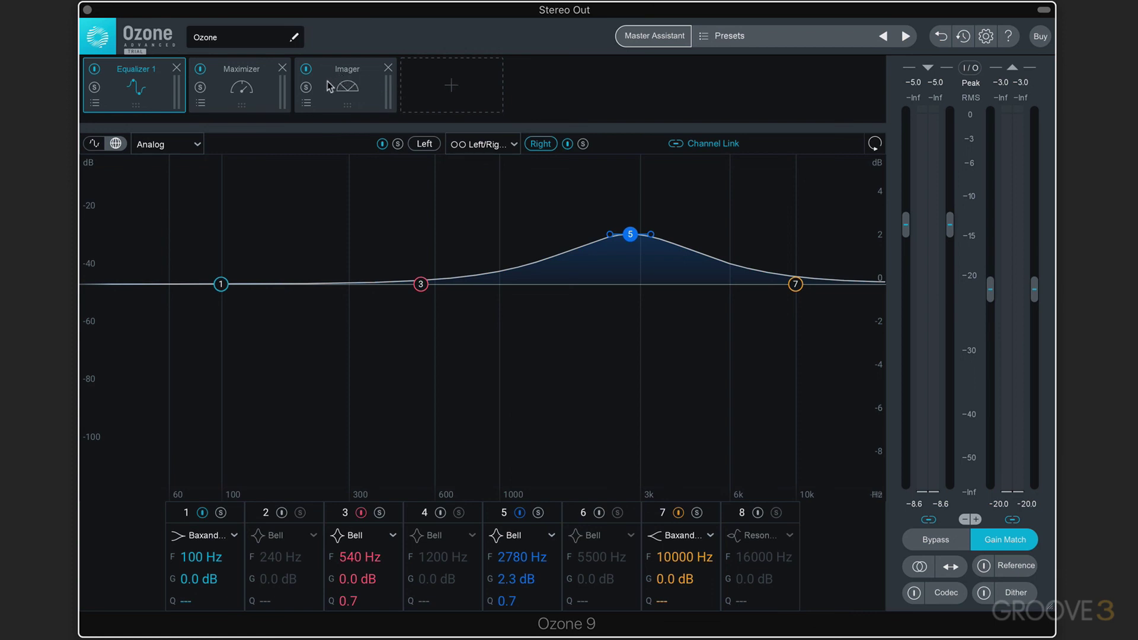
drag(355, 89, 246, 86)
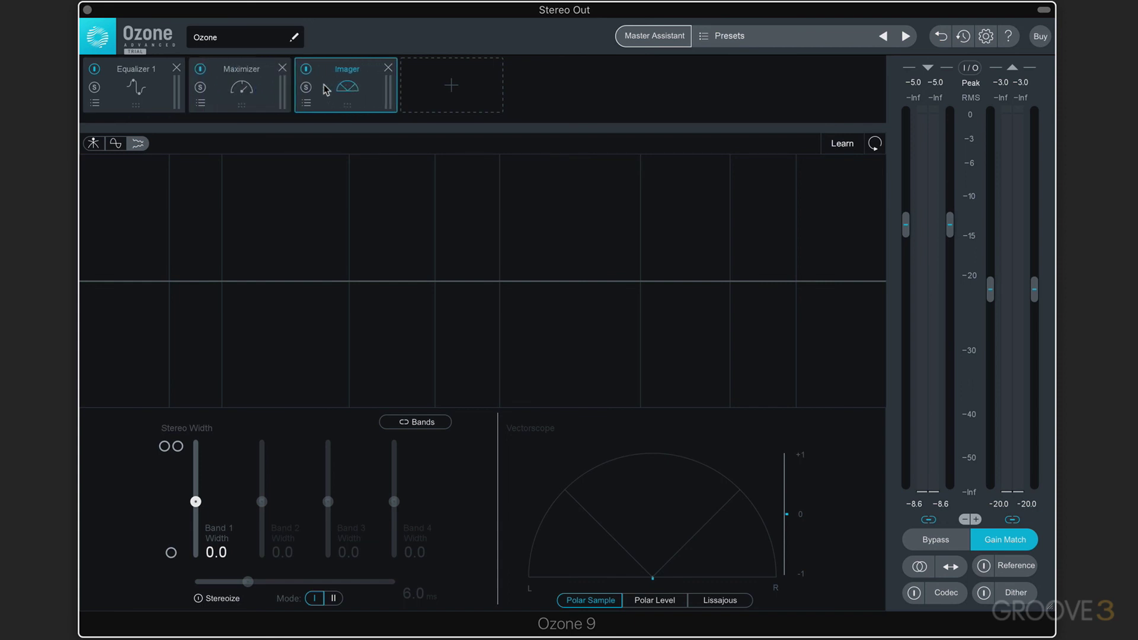